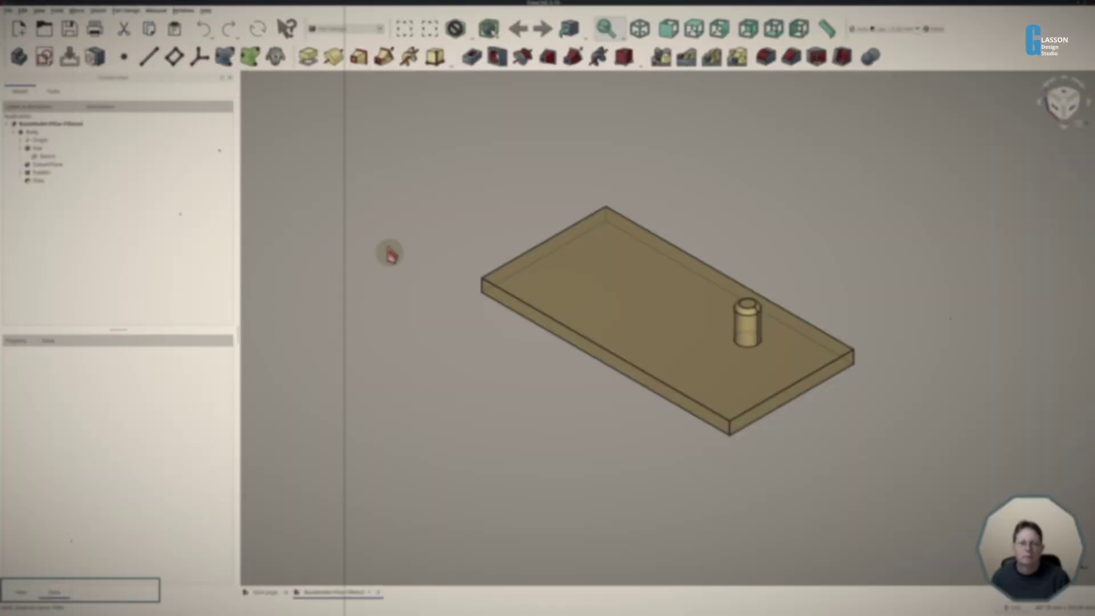
{"action": "left_click", "coordinate": [31, 182]}
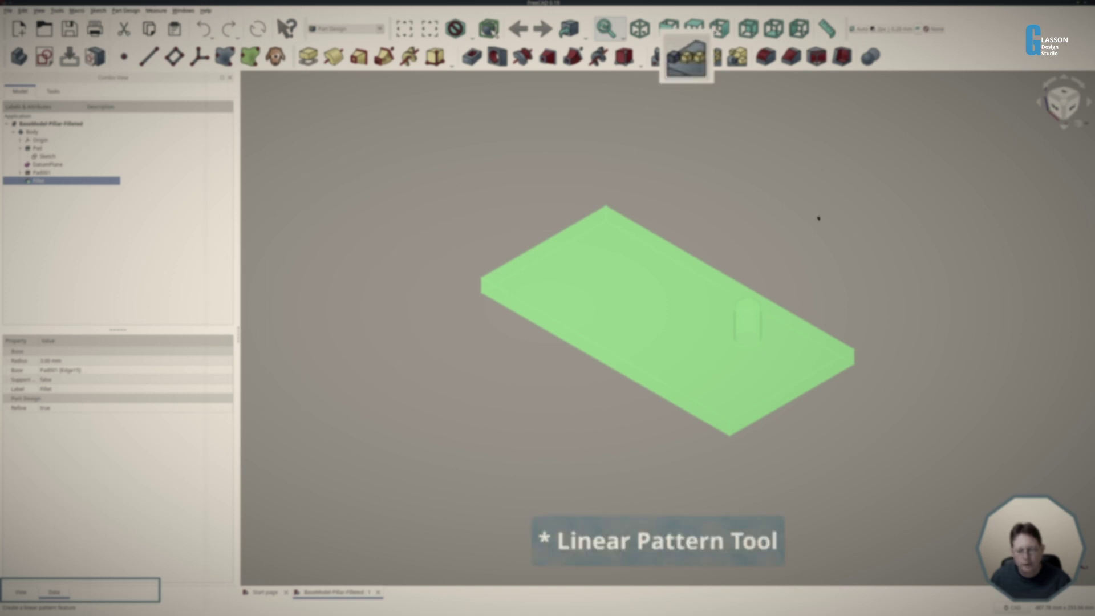
{"action": "left_click", "coordinate": [687, 57]}
{"action": "left_click", "coordinate": [340, 490]}
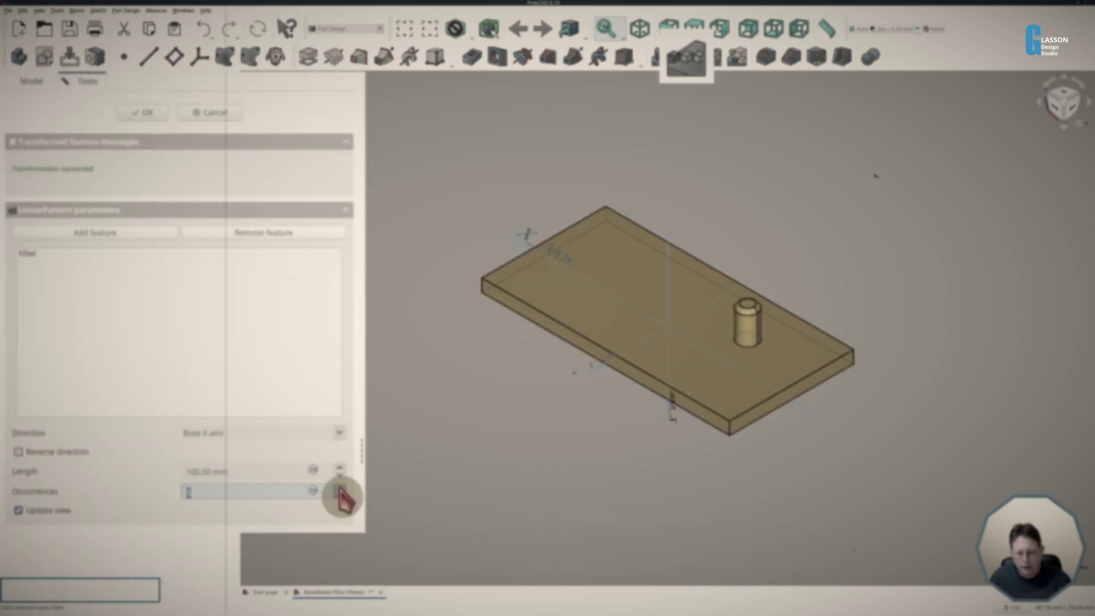
{"action": "left_click", "coordinate": [235, 435]}
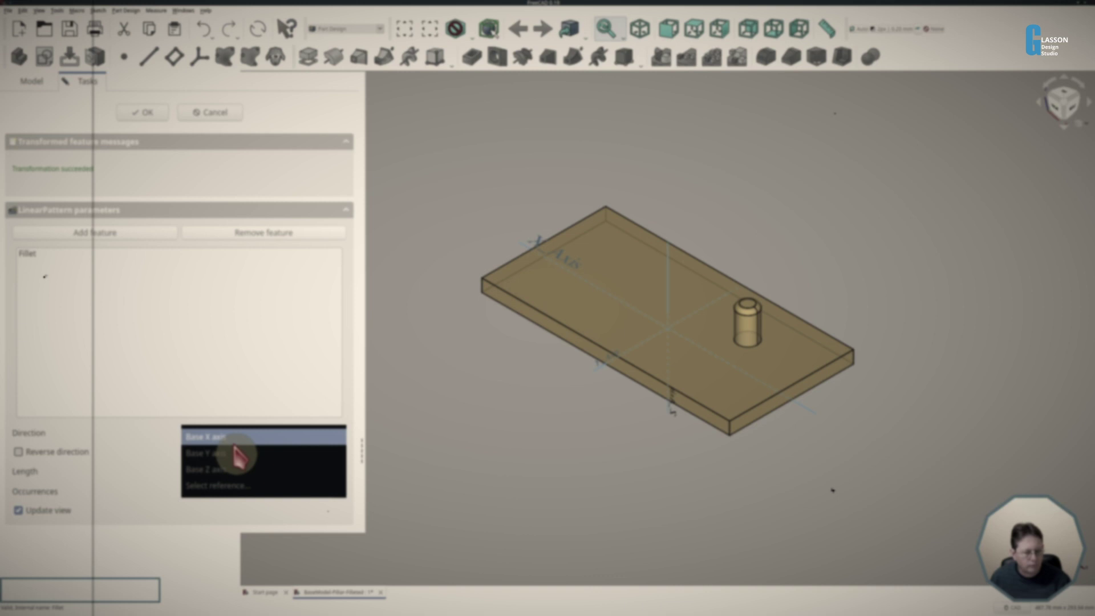
{"action": "left_click", "coordinate": [233, 447]}
{"action": "left_click", "coordinate": [235, 437]}
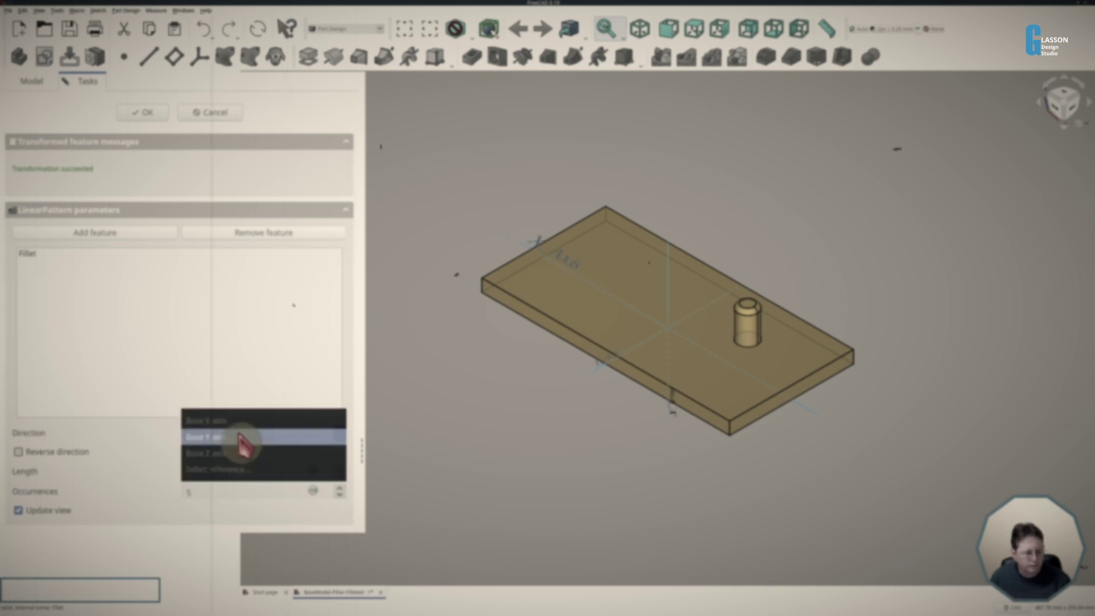
{"action": "left_click", "coordinate": [236, 454]}
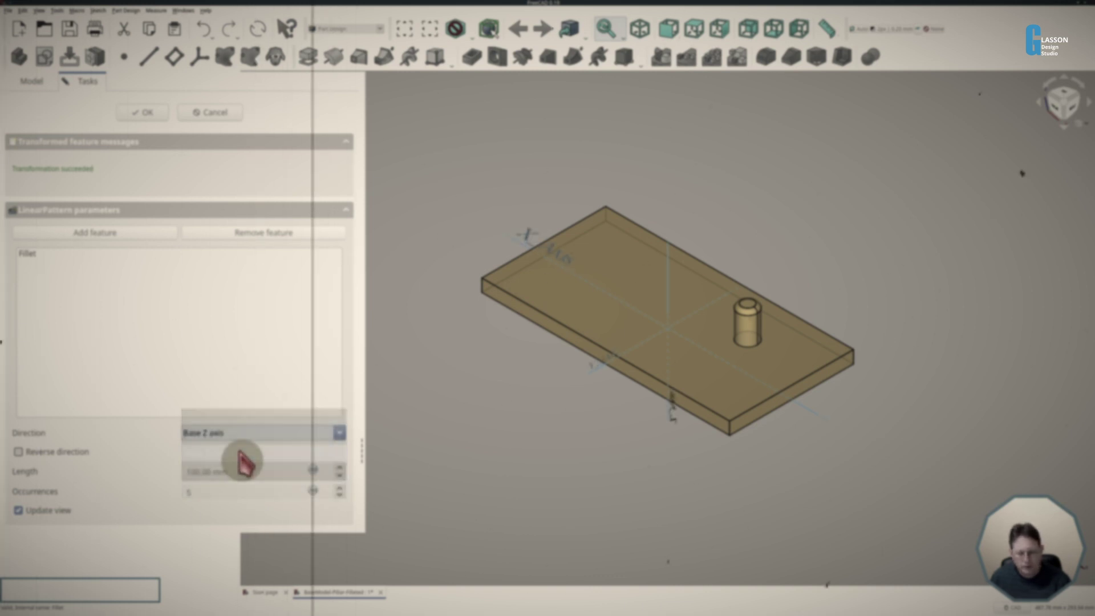
{"action": "left_click", "coordinate": [57, 452]}
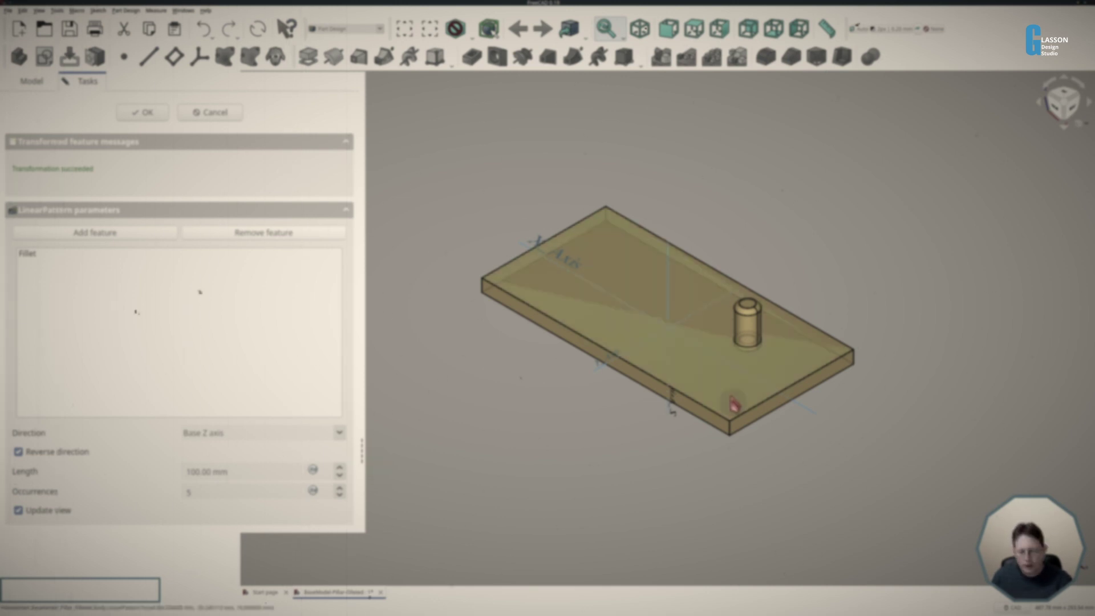
{"action": "left_click", "coordinate": [287, 435]}
{"action": "left_click", "coordinate": [286, 435]}
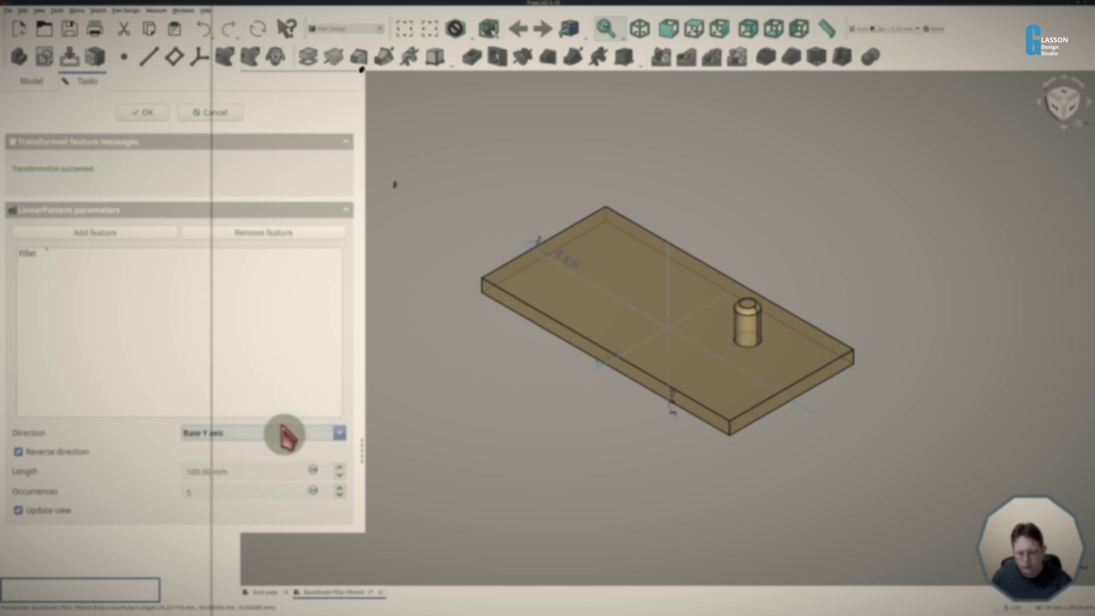
{"action": "left_click", "coordinate": [282, 436]}
{"action": "left_click", "coordinate": [278, 457]}
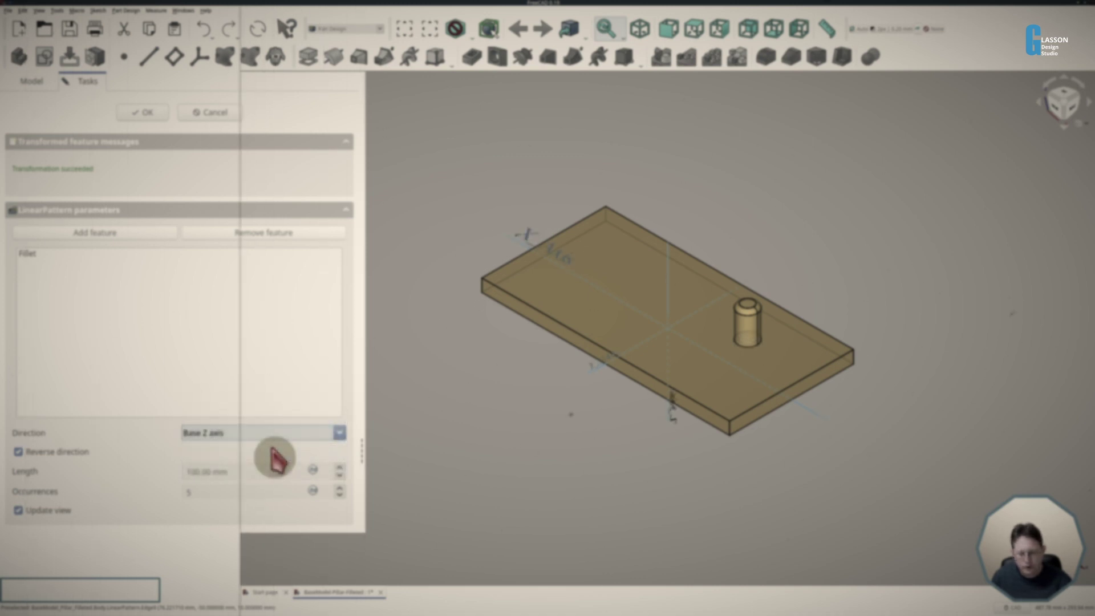
{"action": "scroll", "coordinate": [761, 358], "scroll_direction": "up", "scroll_amount": 5}
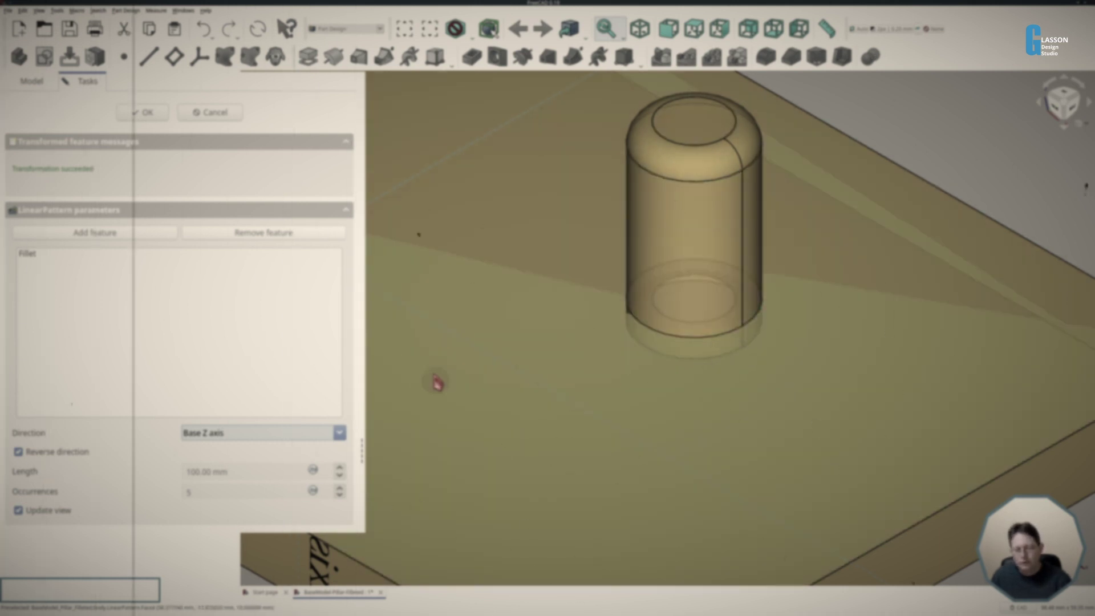
{"action": "scroll", "coordinate": [439, 382], "scroll_direction": "down", "scroll_amount": 5}
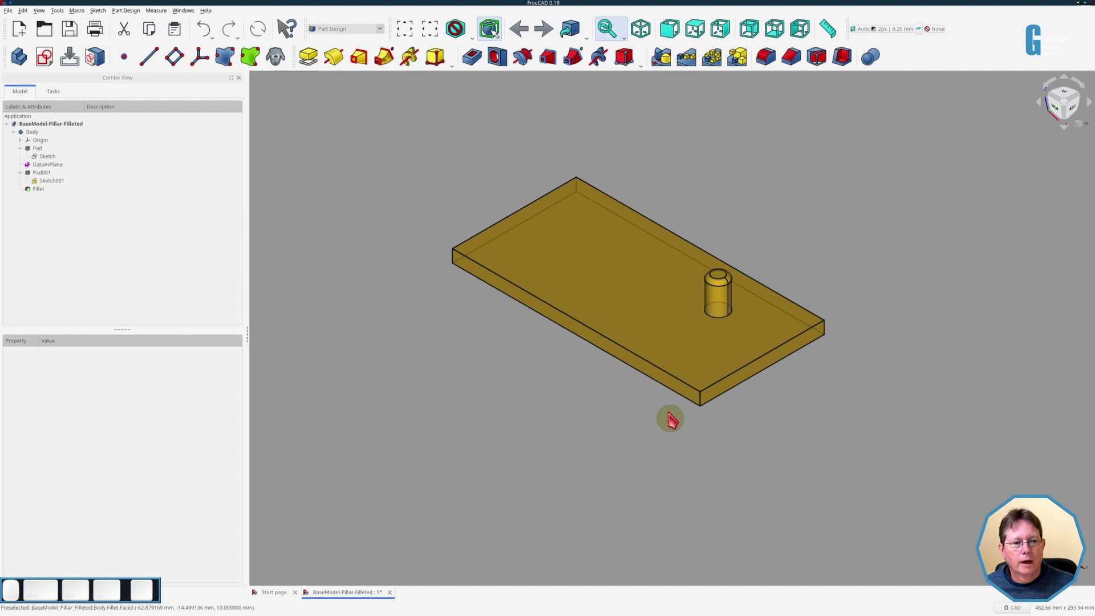
Linear-pattern Pad001 and its Fillet in reverse direction with 3 occurrences
{"action": "left_click", "coordinate": [44, 173]}
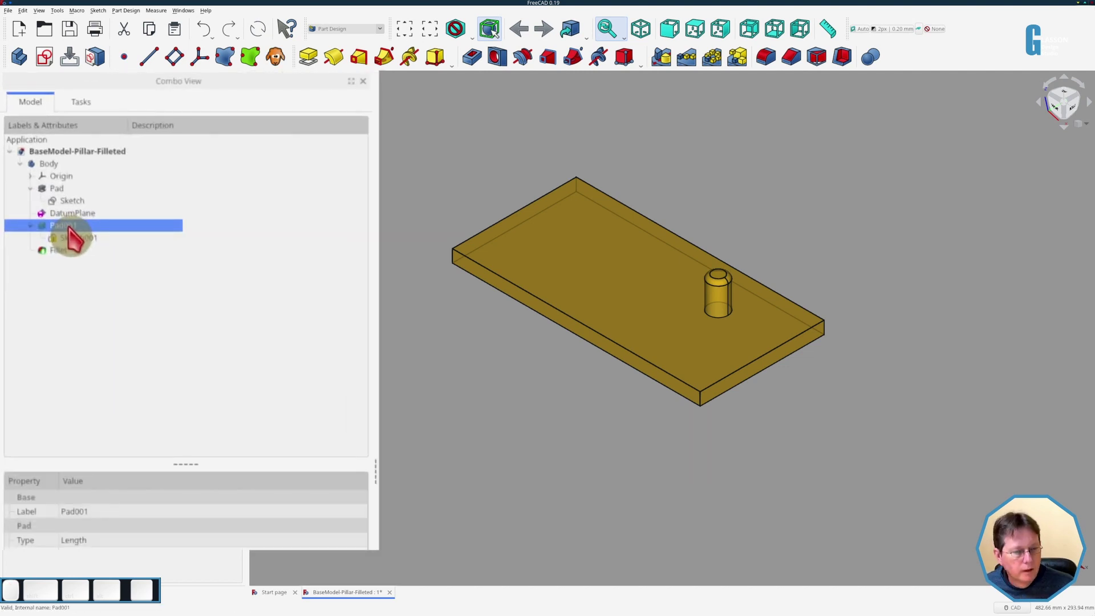
{"action": "left_click", "coordinate": [54, 253], "text": "ctrl"}
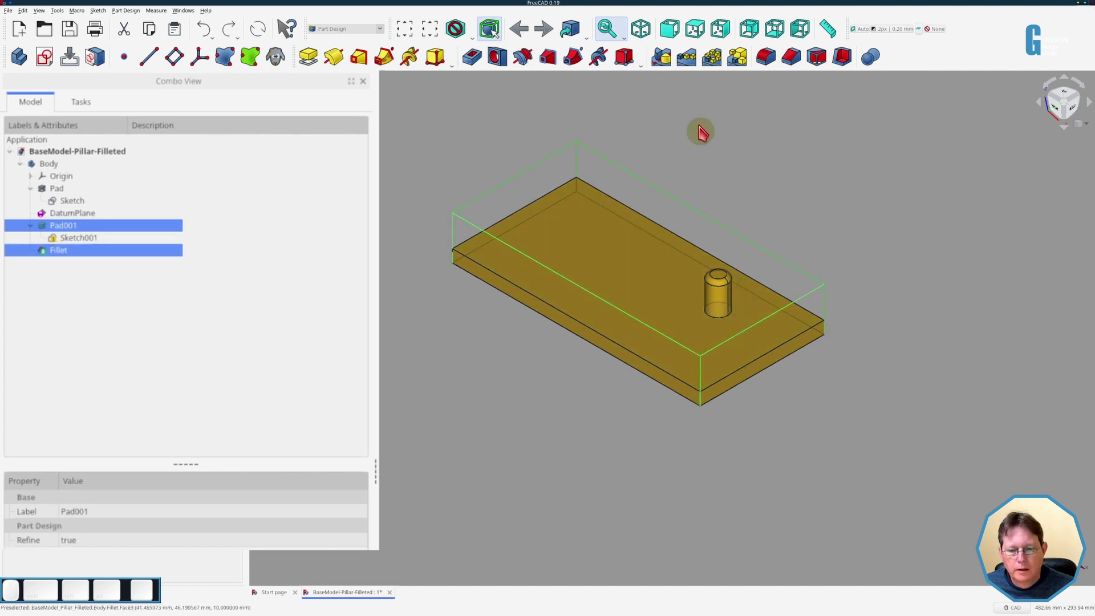
{"action": "left_click", "coordinate": [686, 72]}
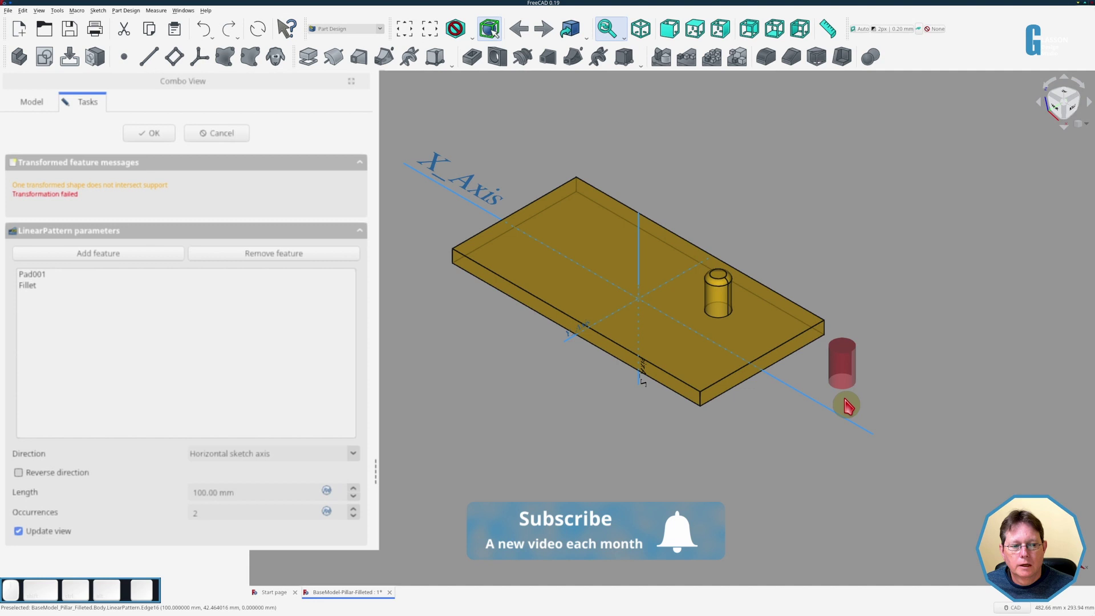
{"action": "left_click", "coordinate": [73, 479]}
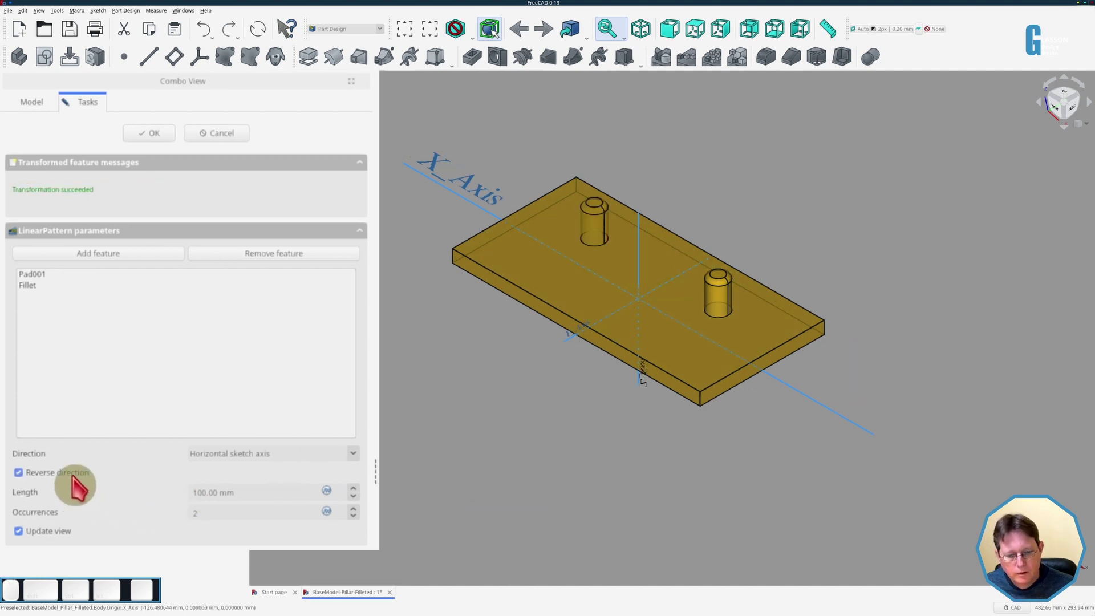
{"action": "left_click", "coordinate": [354, 508]}
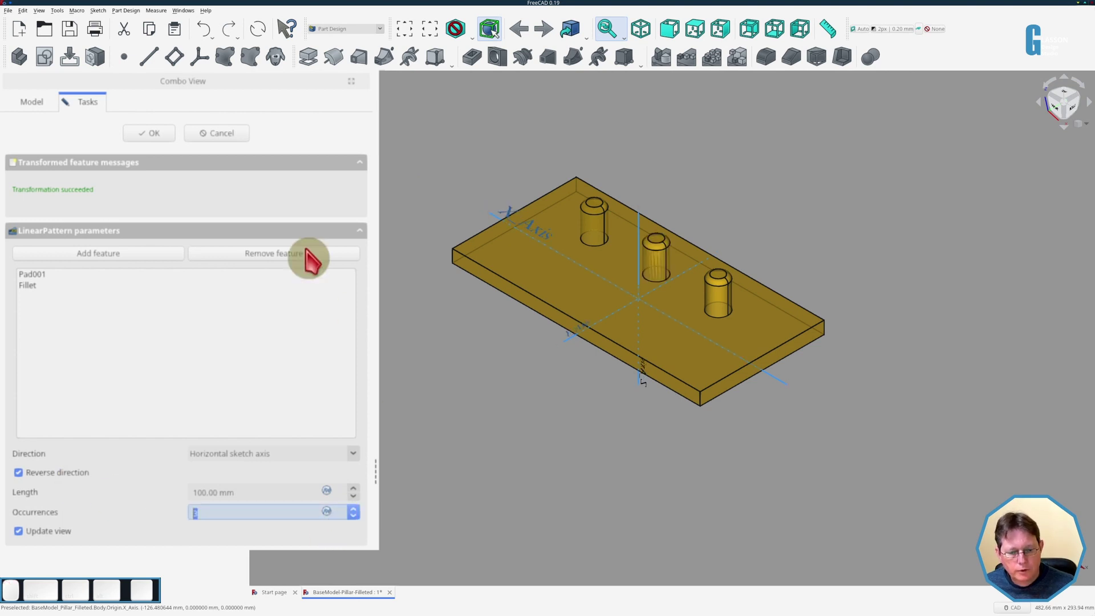
{"action": "left_click", "coordinate": [144, 142]}
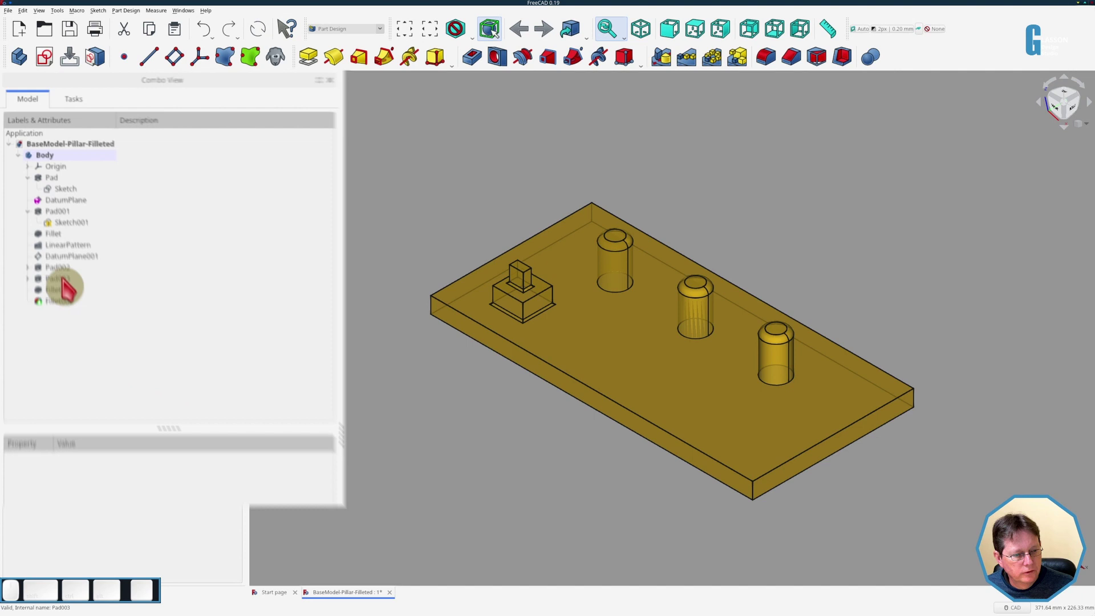
Start a linear pattern of Pad003, Fillet001 and Fillet002, which reports transformation failed
{"action": "left_click", "coordinate": [45, 223]}
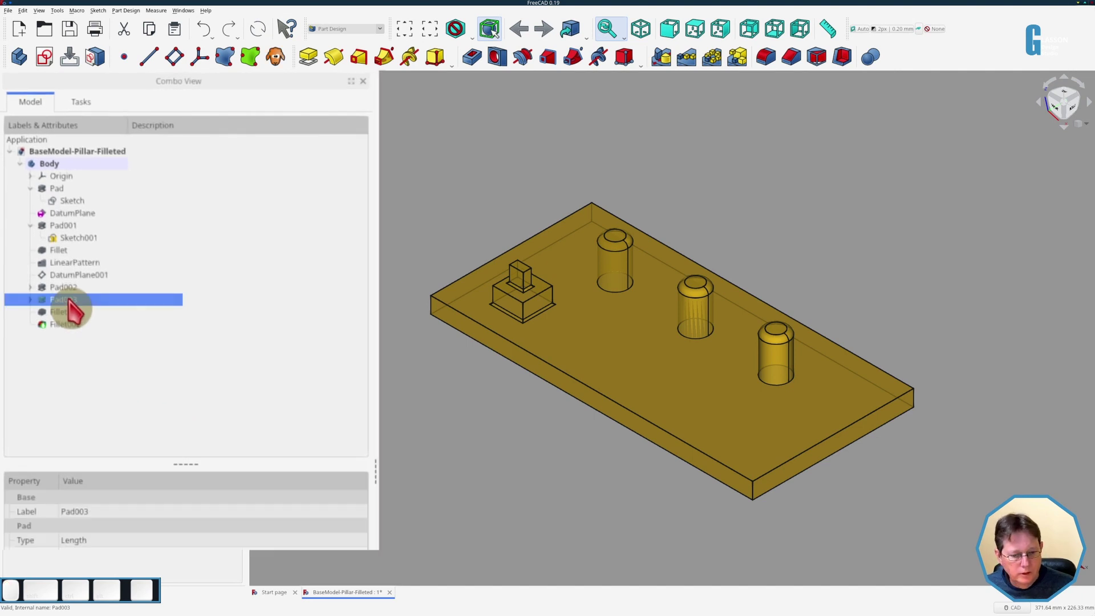
{"action": "left_click", "coordinate": [70, 313], "text": "ctrl"}
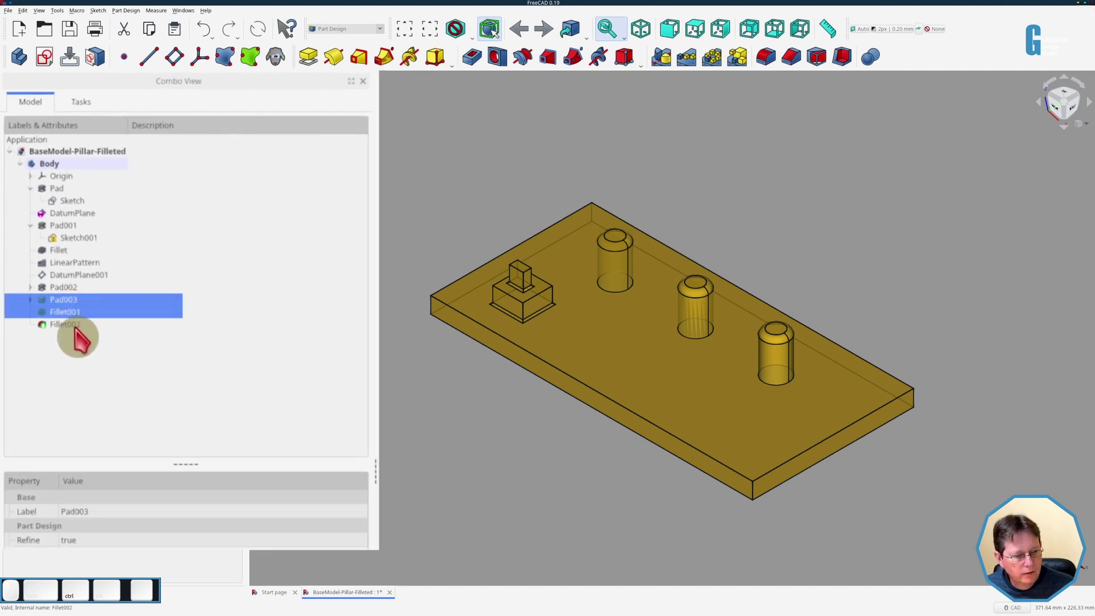
{"action": "left_click", "coordinate": [75, 326], "text": "ctrl"}
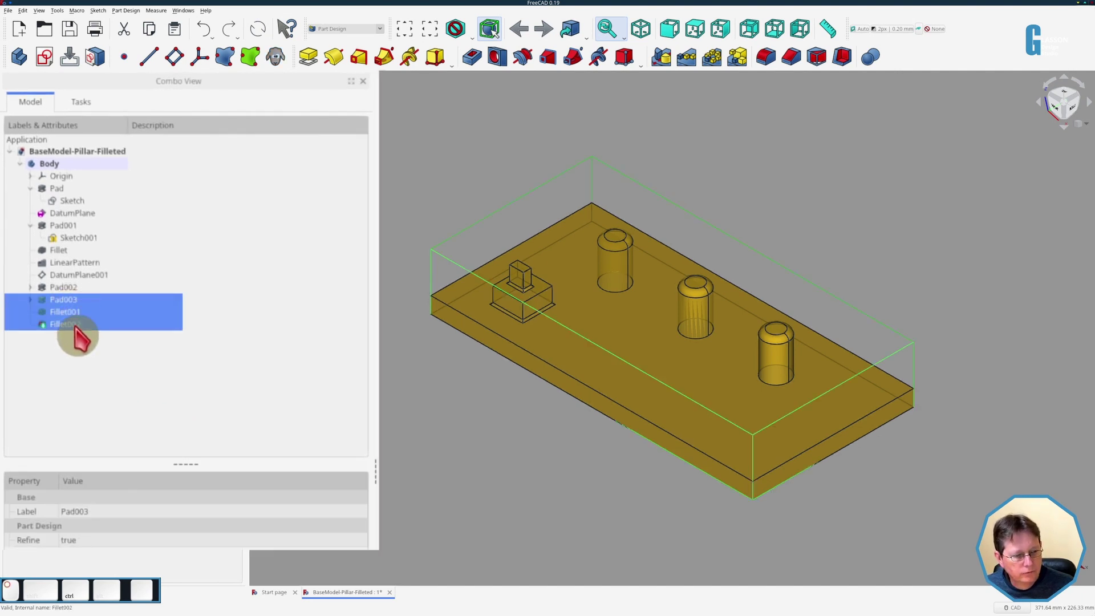
{"action": "left_click", "coordinate": [699, 64]}
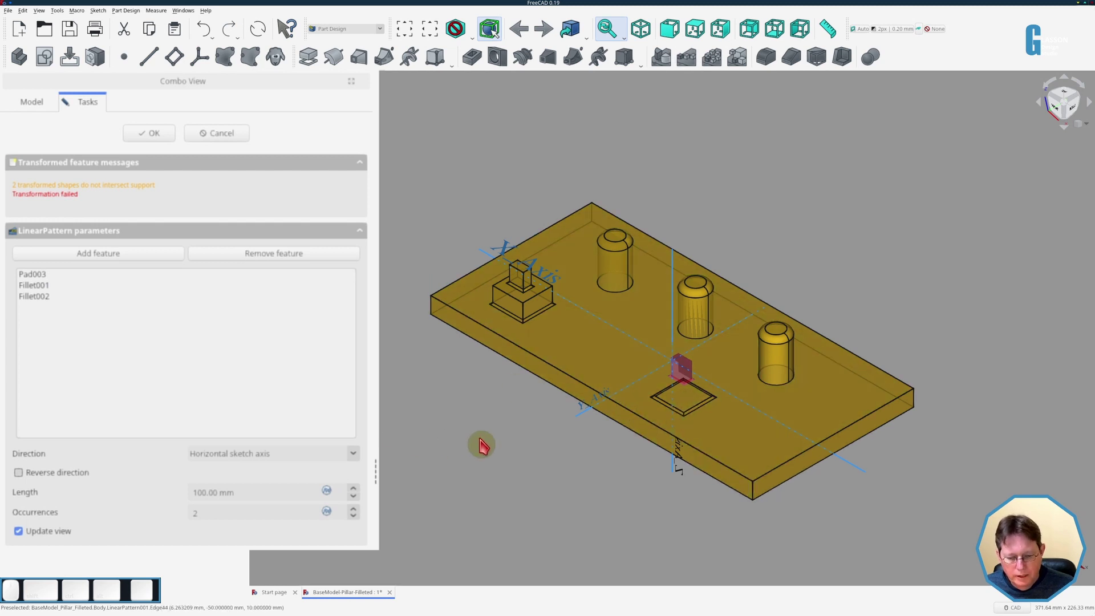
Cancel the failed pattern and linear-pattern Pad002, Pad003, Fillet001 and Fillet002 with 4 occurrences
{"action": "left_click", "coordinate": [218, 135]}
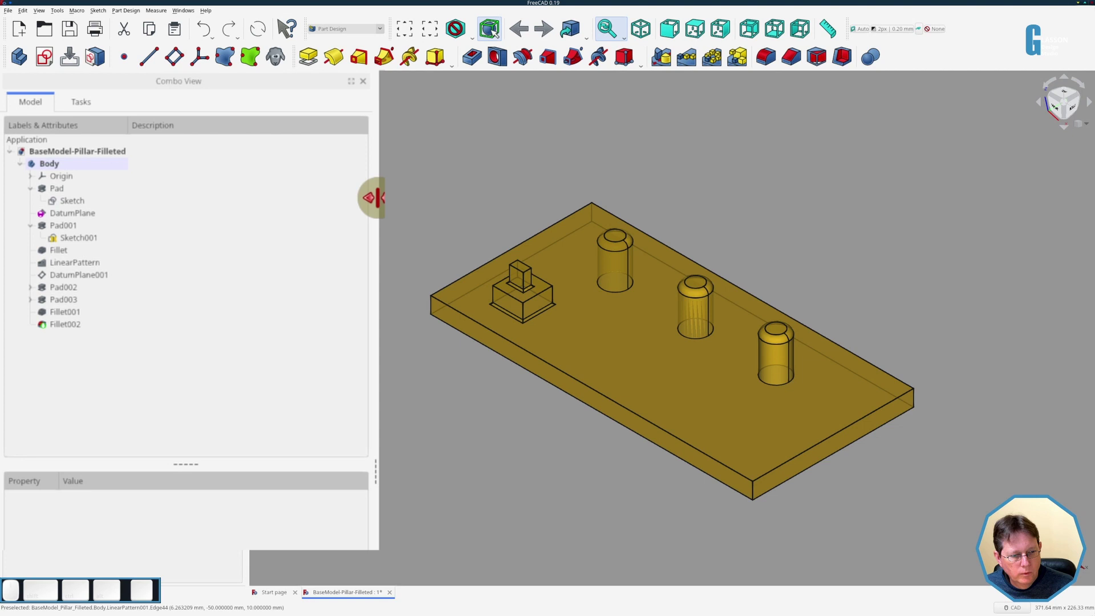
{"action": "left_click", "coordinate": [61, 286]}
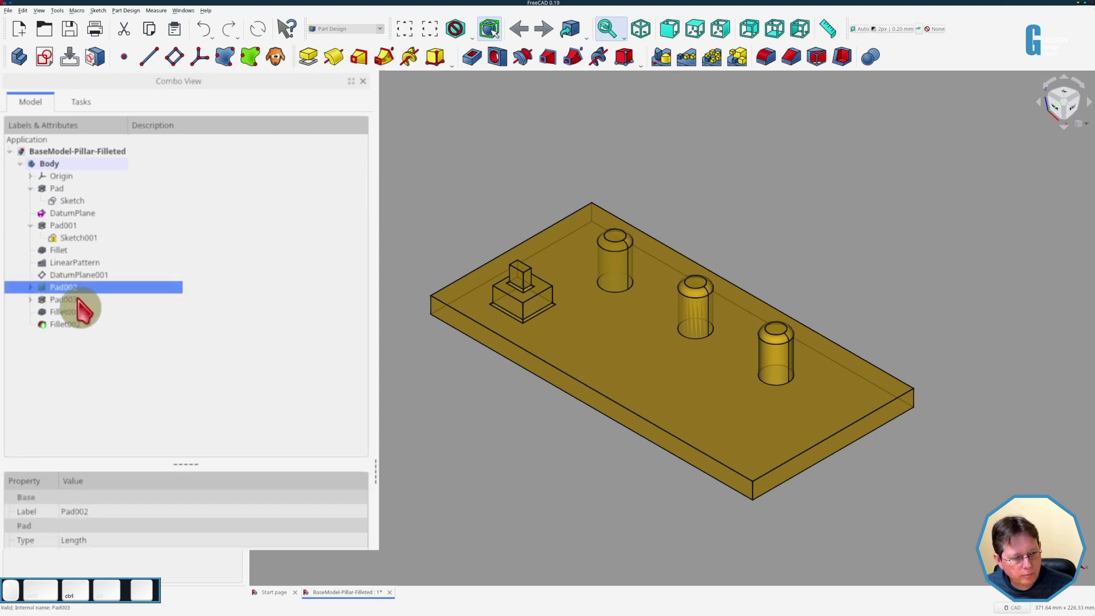
{"action": "left_click", "coordinate": [73, 300], "text": "ctrl"}
{"action": "left_click", "coordinate": [75, 312], "text": "ctrl"}
{"action": "left_click", "coordinate": [78, 324], "text": "ctrl"}
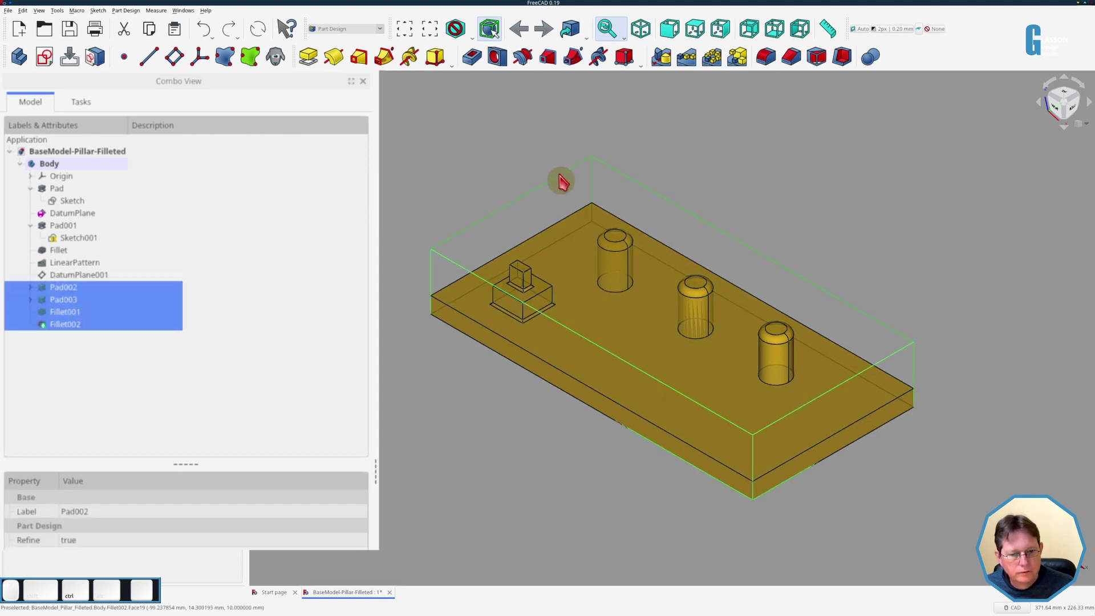
{"action": "left_click", "coordinate": [689, 59]}
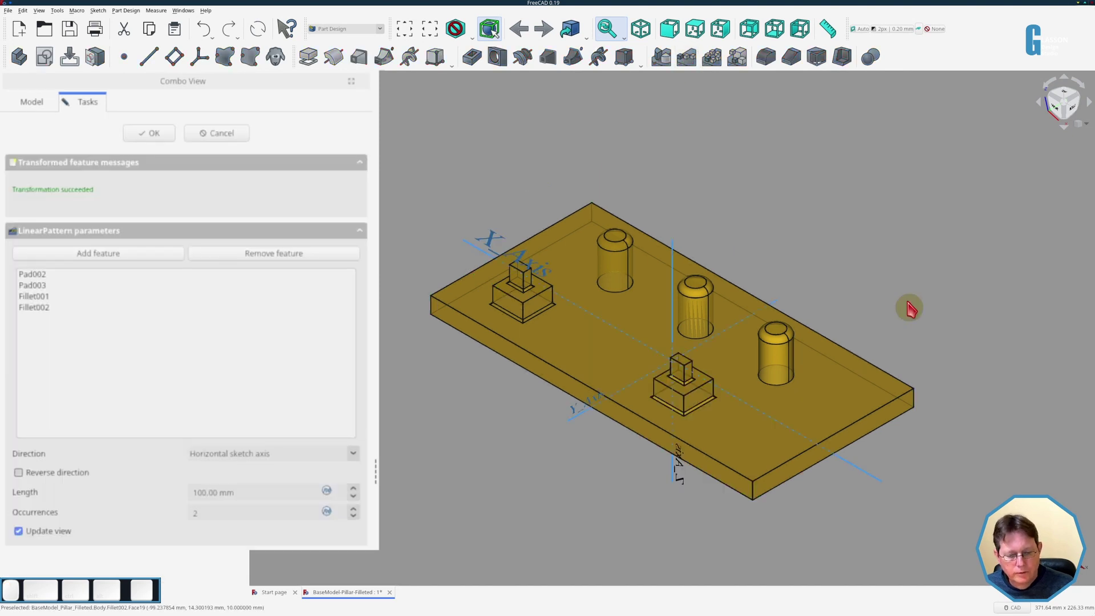
{"action": "left_click", "coordinate": [353, 509]}
{"action": "left_click", "coordinate": [353, 509]}
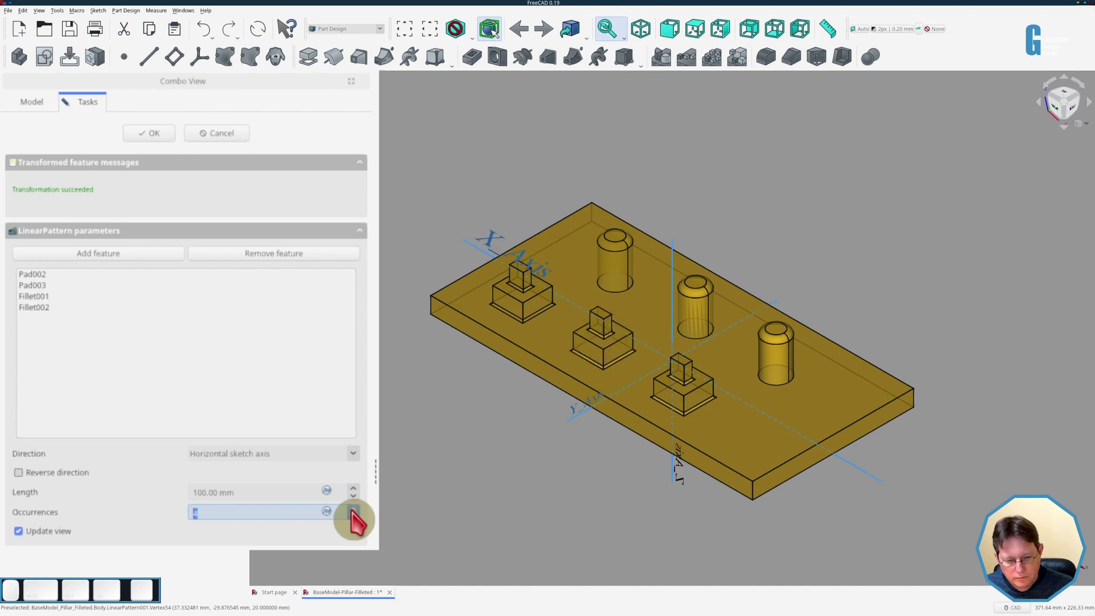
{"action": "left_click", "coordinate": [147, 136]}
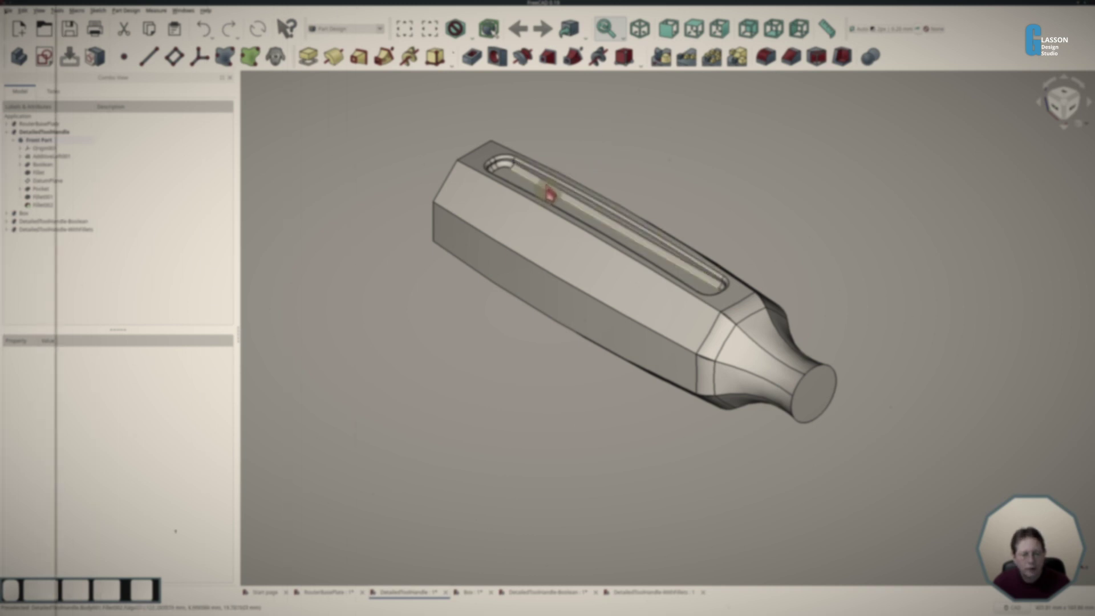
Select the Fillet002 feature in the DetailedToolHandle model tree
{"action": "left_click", "coordinate": [50, 210]}
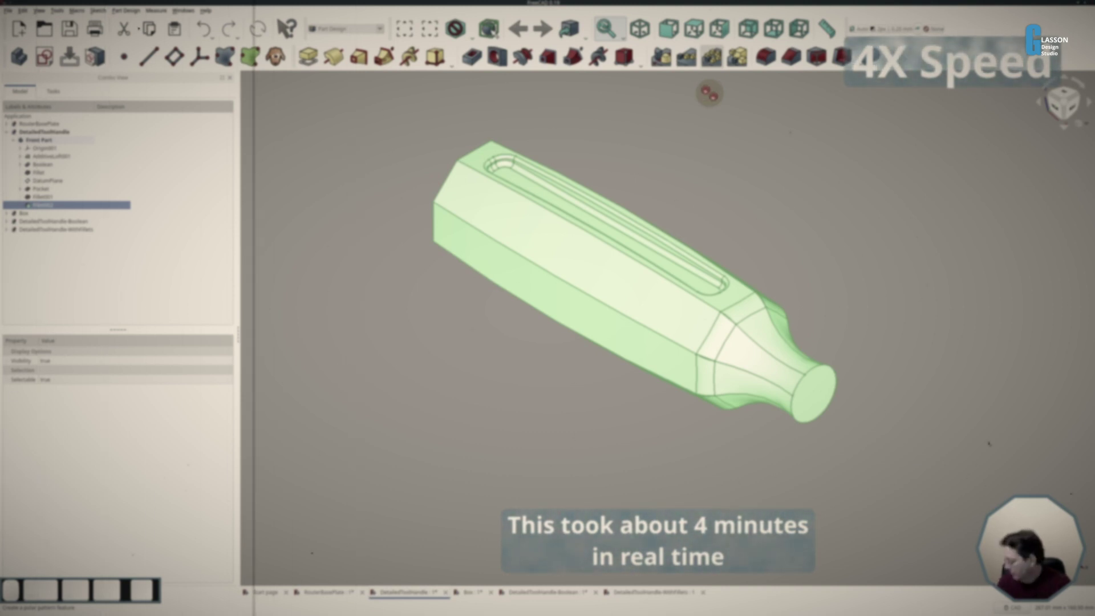
Try a polar pattern of Fillet002, editing occurrences and picking the axis from the model
{"action": "left_click", "coordinate": [712, 57]}
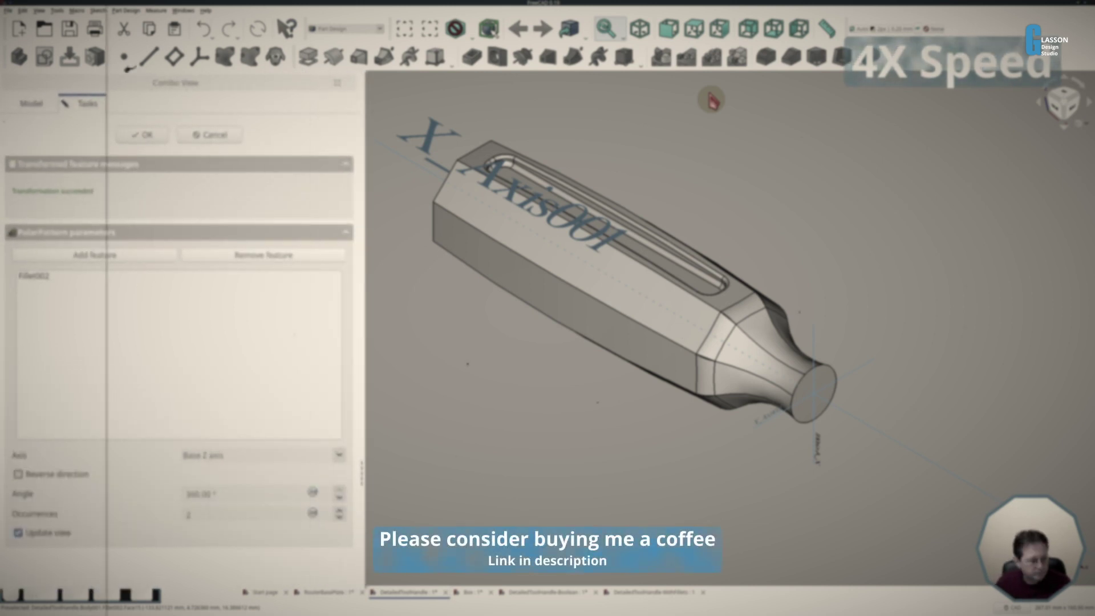
{"action": "left_click", "coordinate": [220, 515]}
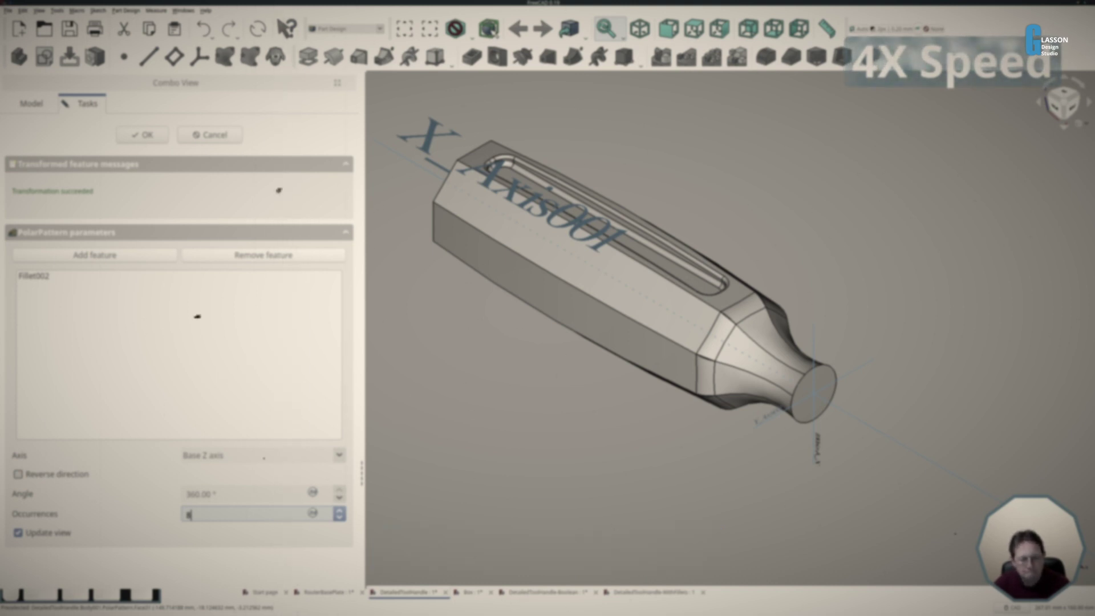
{"action": "left_click", "coordinate": [245, 455]}
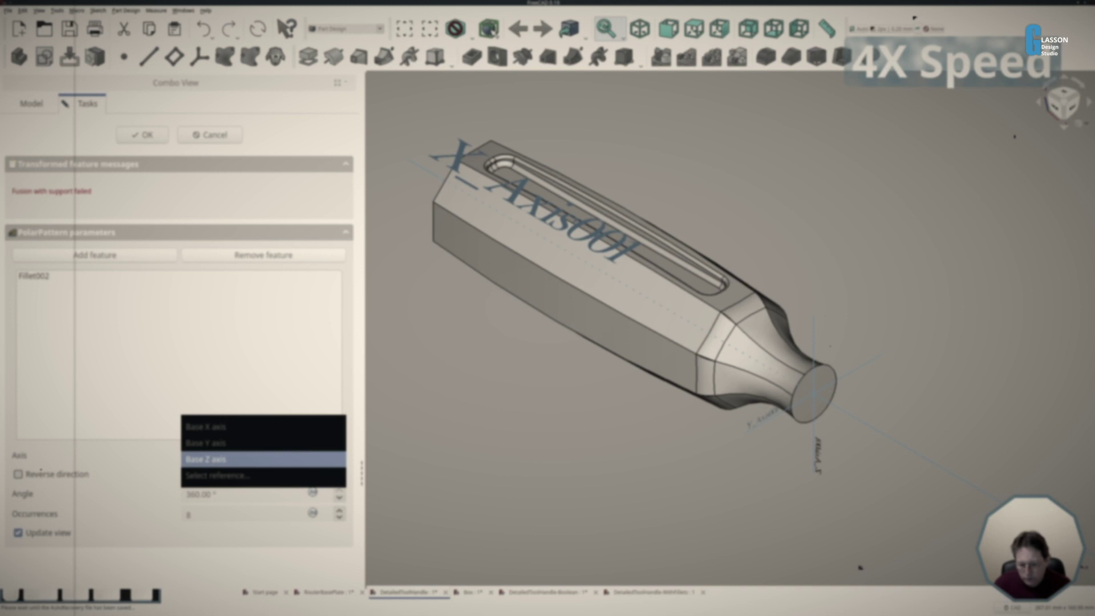
{"action": "left_click", "coordinate": [244, 475]}
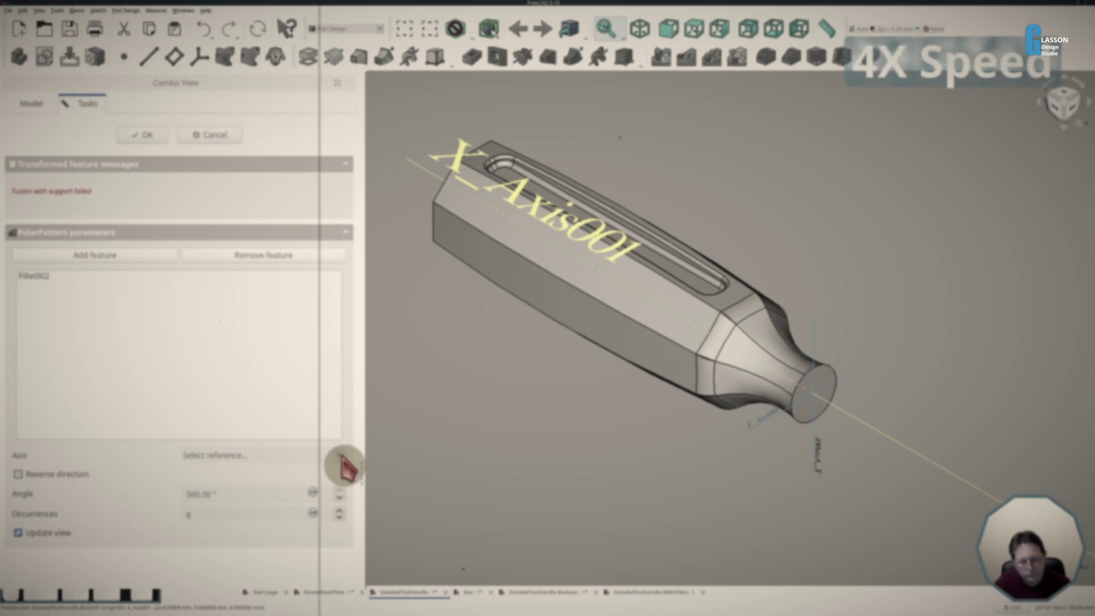
{"action": "scroll", "coordinate": [344, 463], "scroll_direction": "up", "scroll_amount": 3}
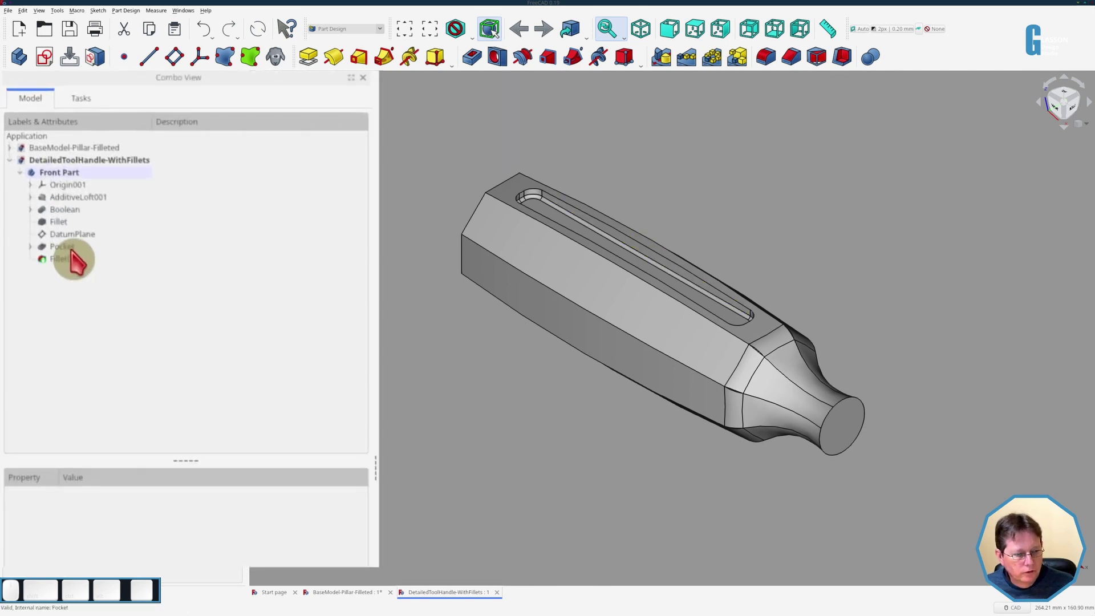
Polar-pattern Pocket and Fillet001 around the base X axis with 8 occurrences
{"action": "left_click", "coordinate": [48, 188]}
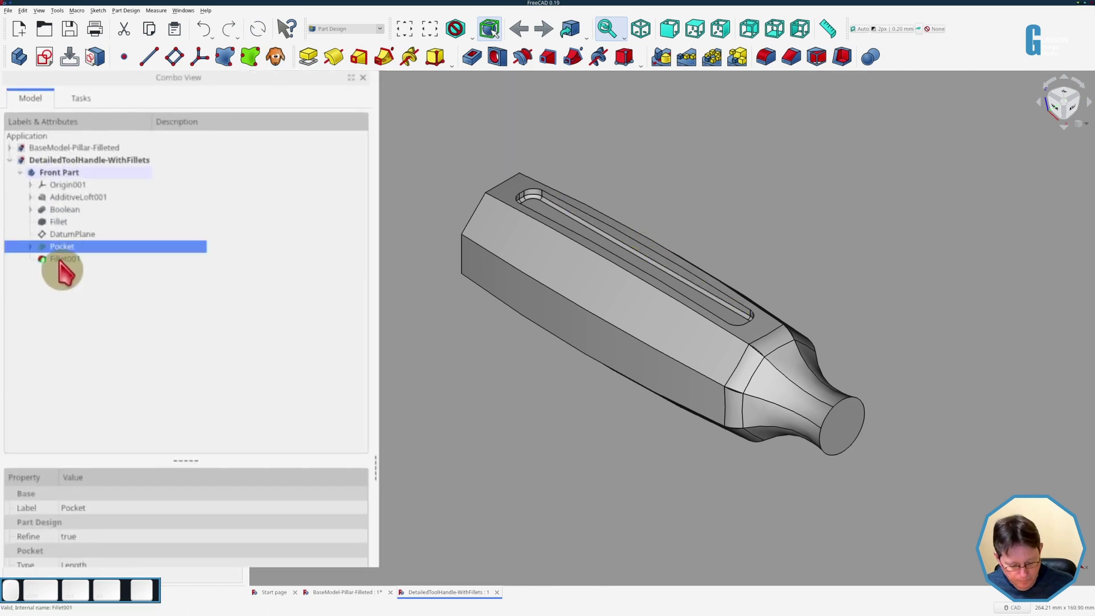
{"action": "left_click", "coordinate": [62, 260], "text": "ctrl"}
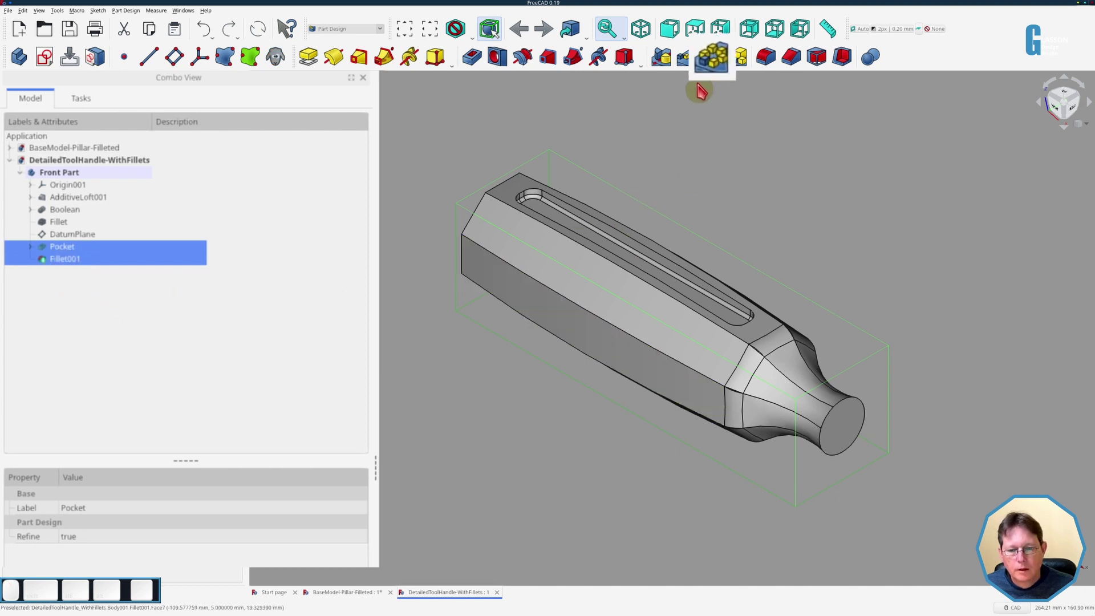
{"action": "left_click", "coordinate": [707, 57]}
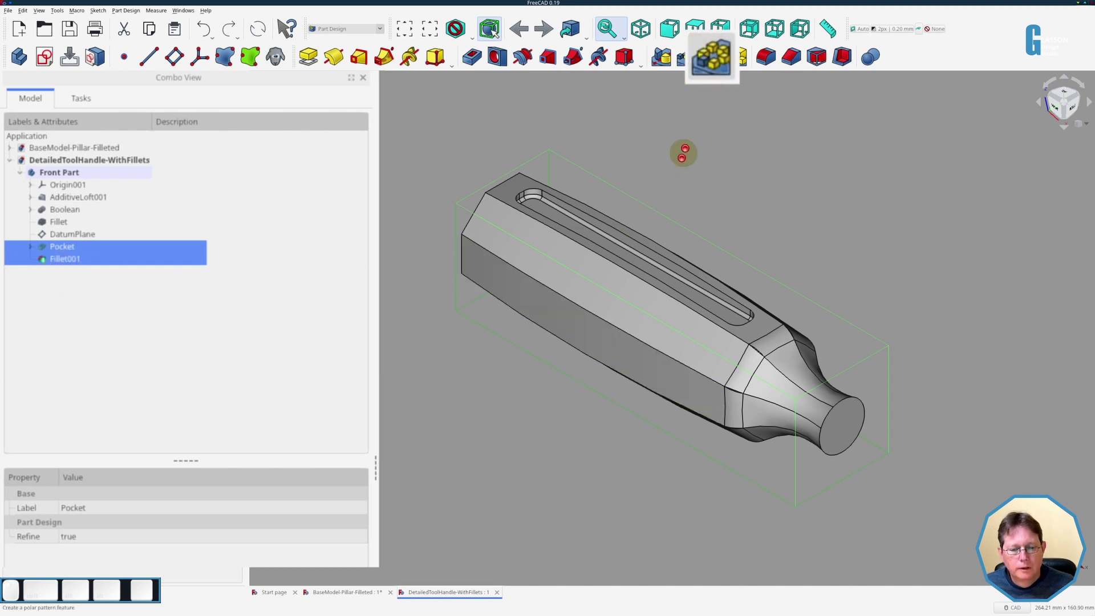
{"action": "left_click", "coordinate": [356, 452]}
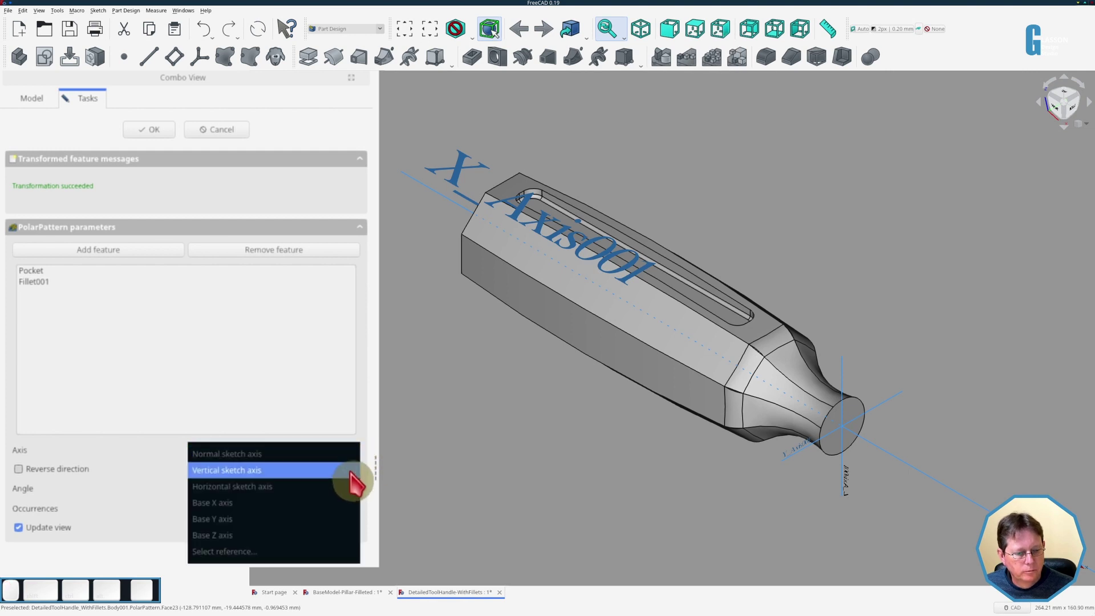
{"action": "left_click", "coordinate": [345, 502]}
{"action": "left_click", "coordinate": [241, 512]}
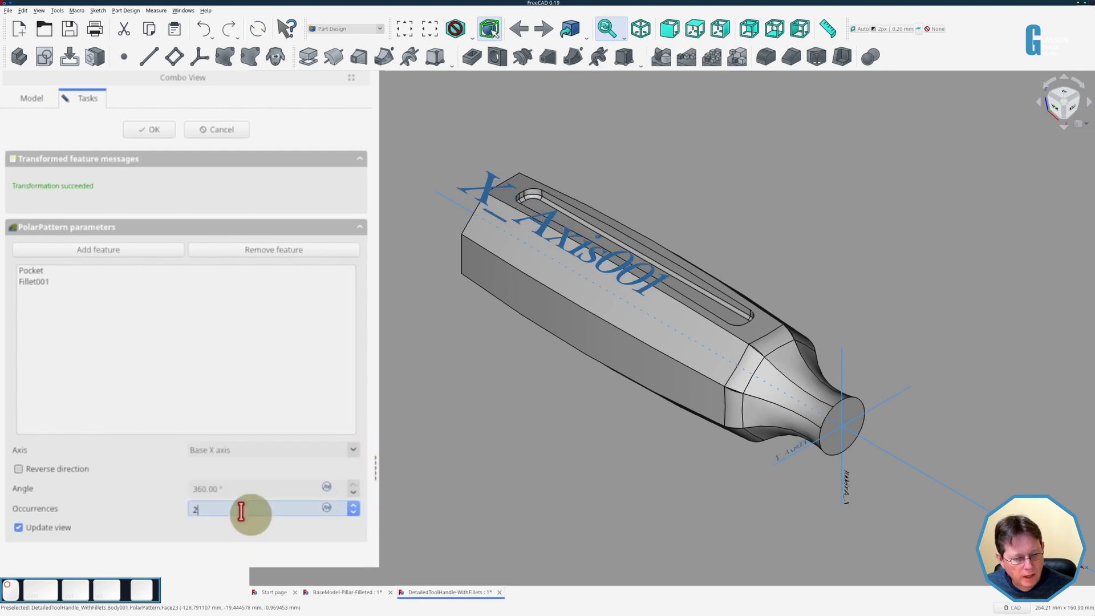
{"action": "type", "text": "8"}
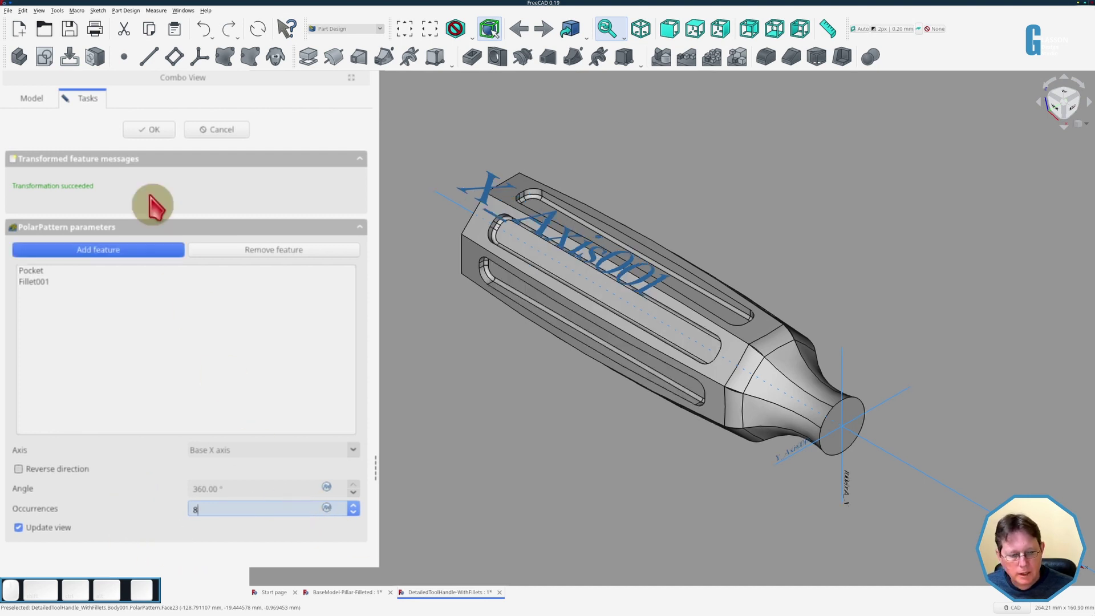
{"action": "left_click", "coordinate": [148, 130]}
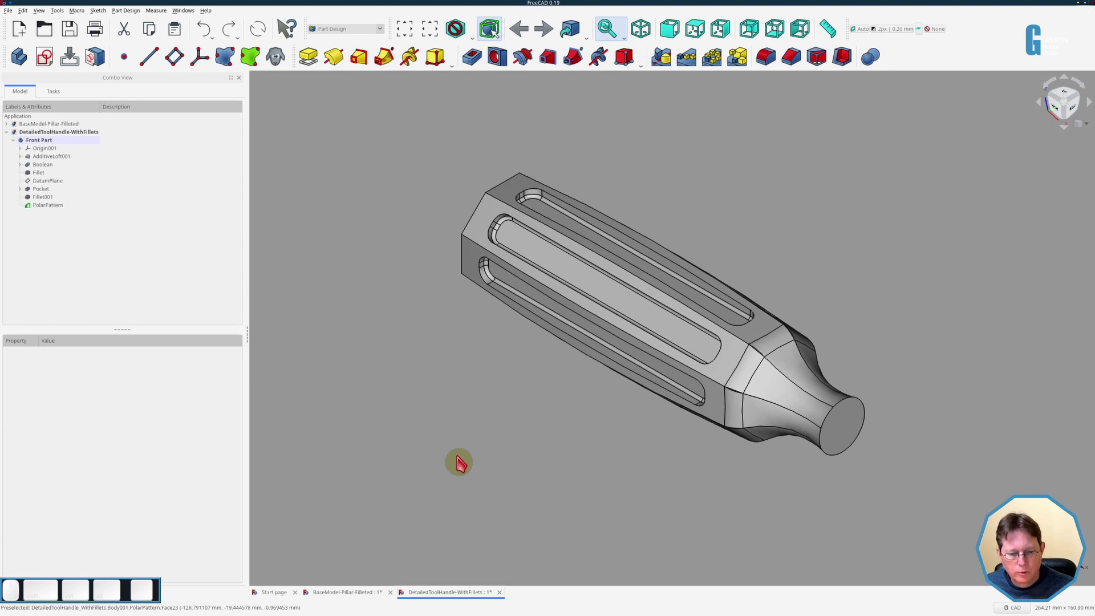
Delete the PolarPattern feature, then select Pocket, Fillet001 and Fillet002
{"action": "left_click", "coordinate": [48, 205]}
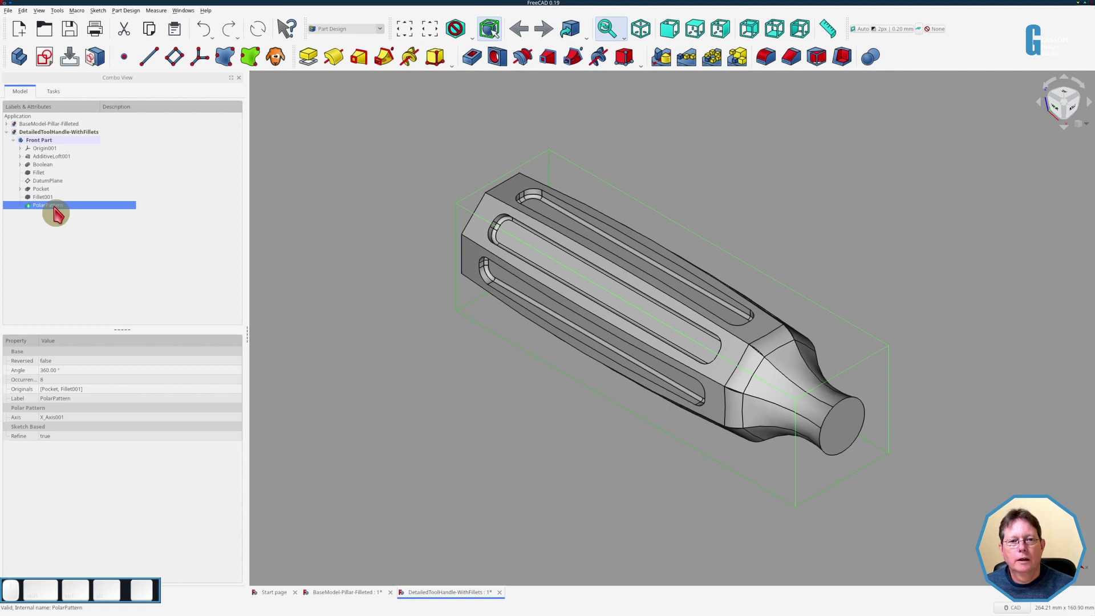
{"action": "key", "text": "Delete"}
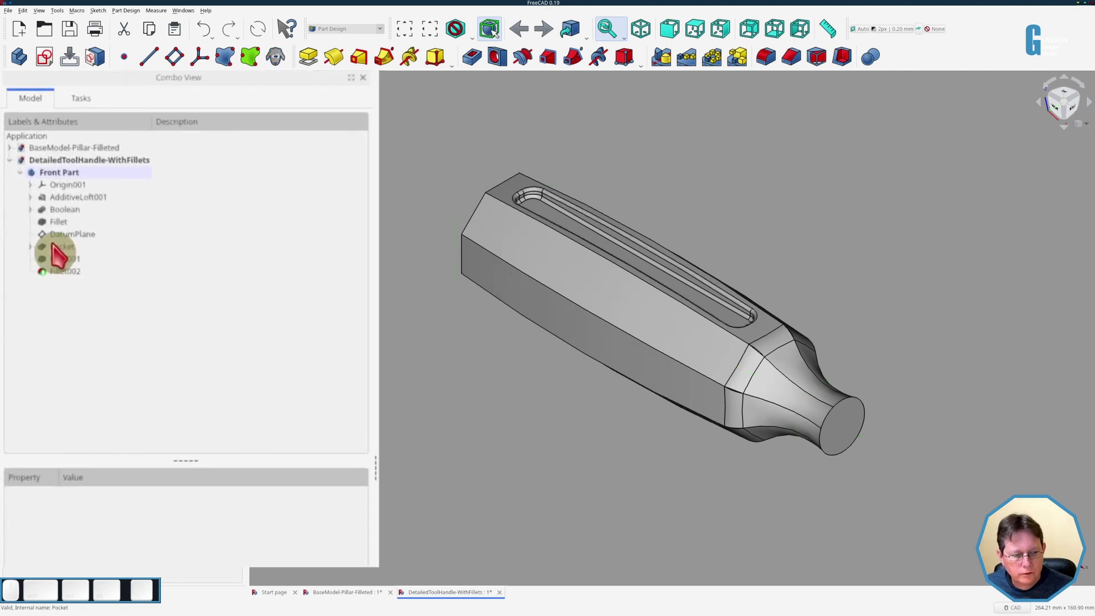
{"action": "left_click", "coordinate": [35, 189]}
{"action": "left_click", "coordinate": [57, 260], "text": "ctrl"}
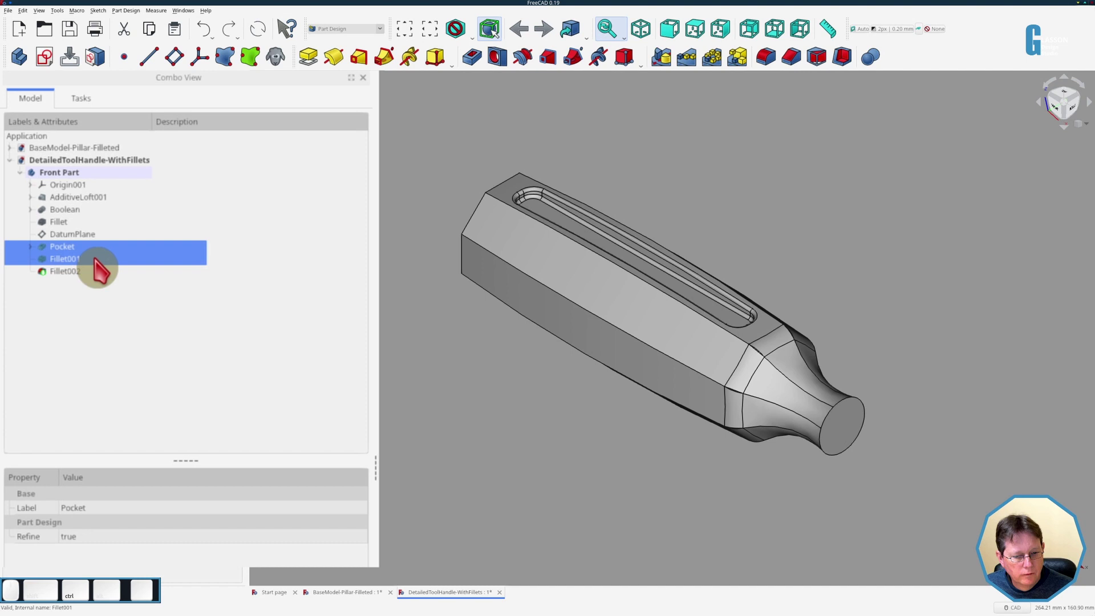
{"action": "left_click", "coordinate": [73, 272], "text": "ctrl"}
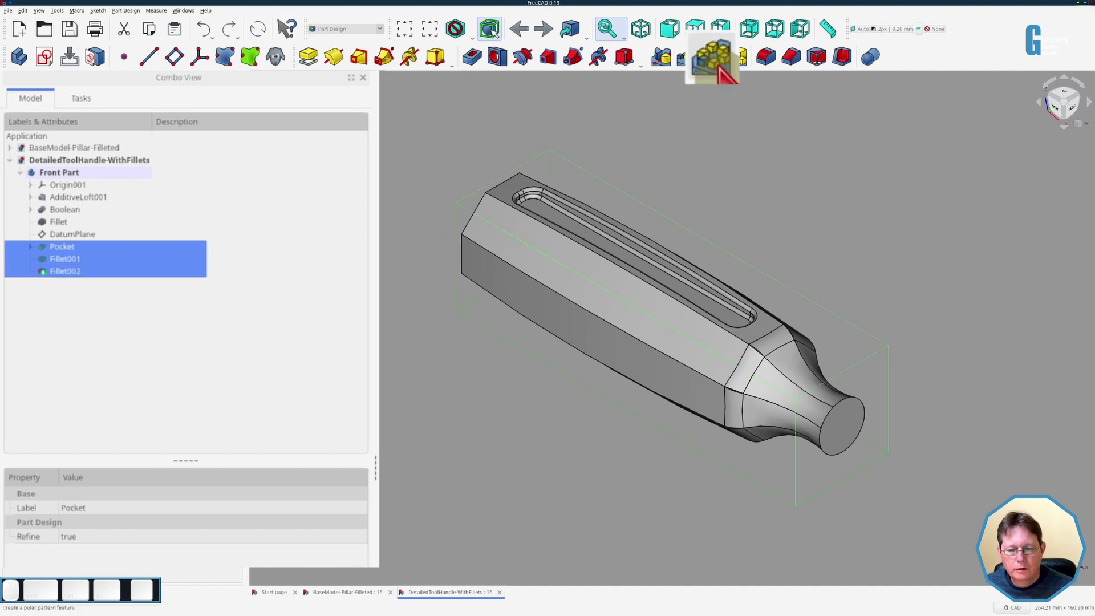
Set up a polar pattern around the base X axis with 8 occurrences, then cancel after it fails
{"action": "left_click", "coordinate": [713, 60]}
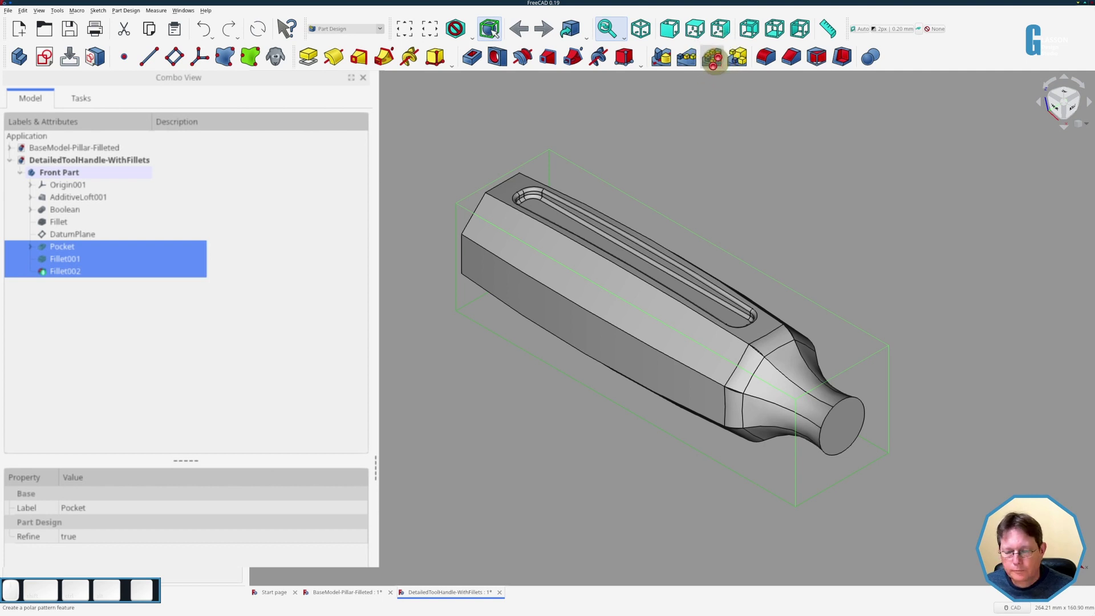
{"action": "left_click", "coordinate": [354, 451]}
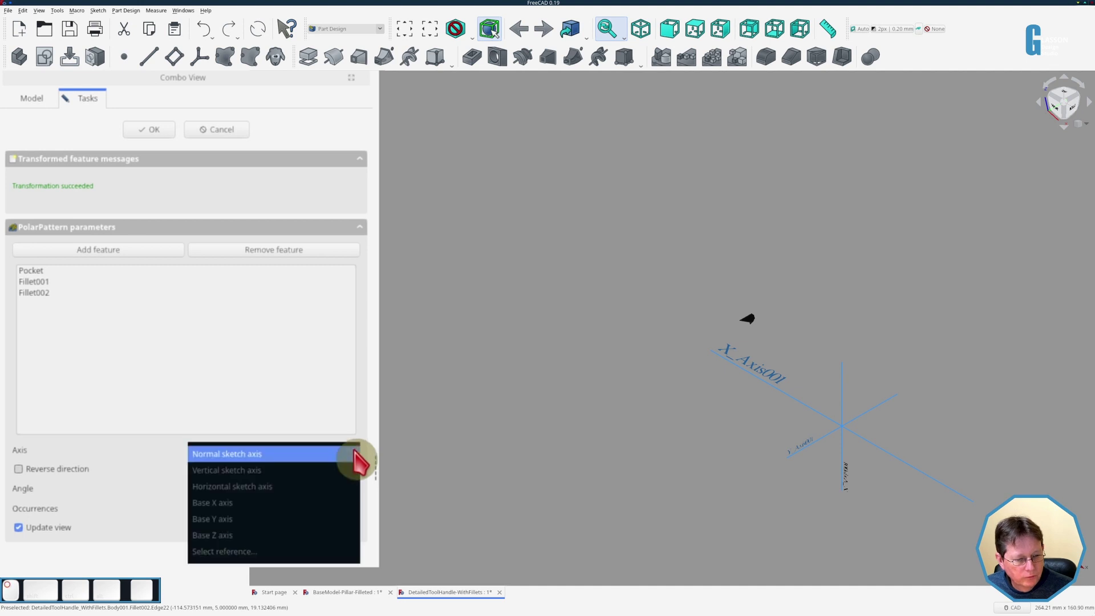
{"action": "left_click", "coordinate": [323, 505]}
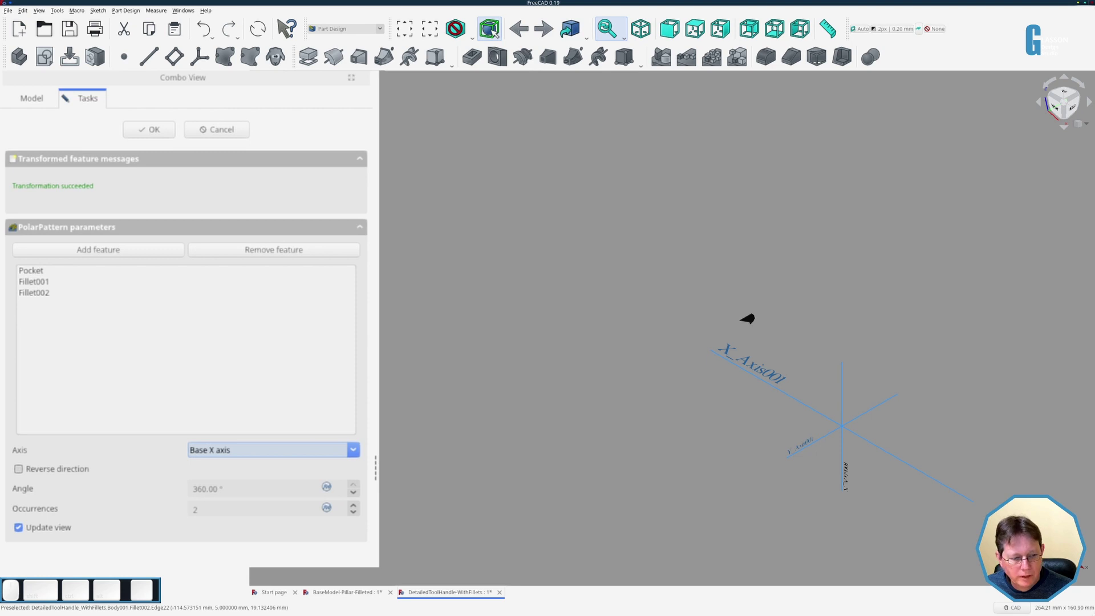
{"action": "left_click", "coordinate": [260, 510]}
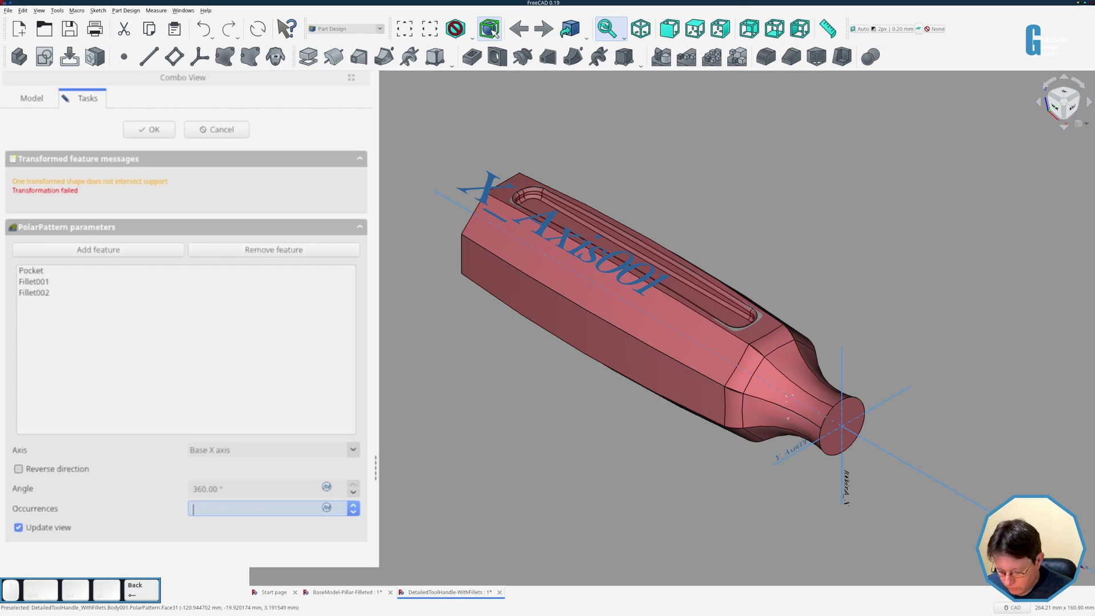
{"action": "type", "text": "8"}
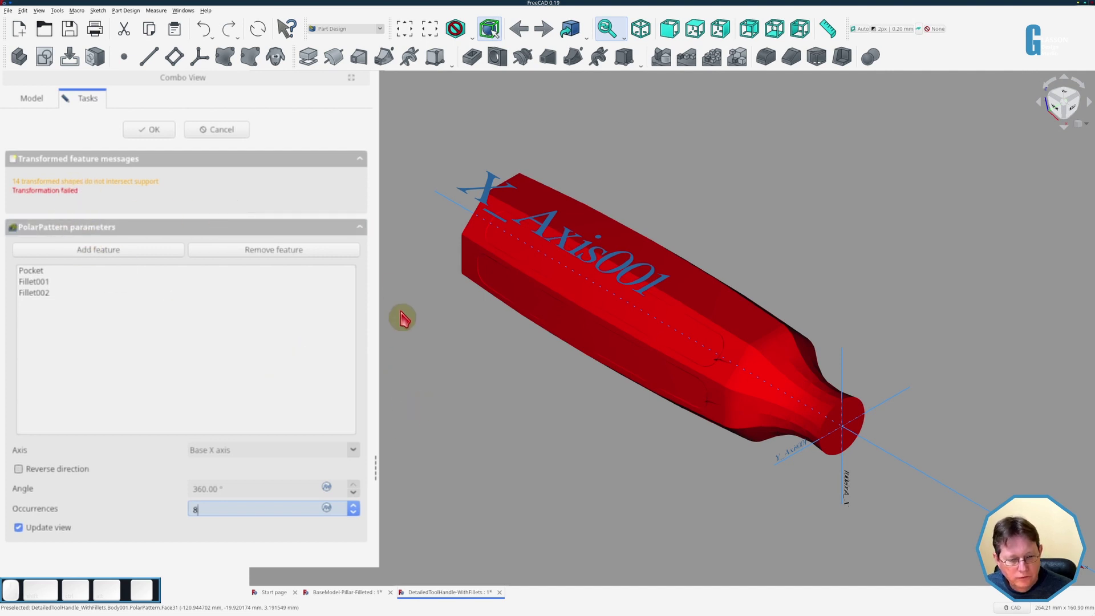
{"action": "left_click", "coordinate": [211, 129]}
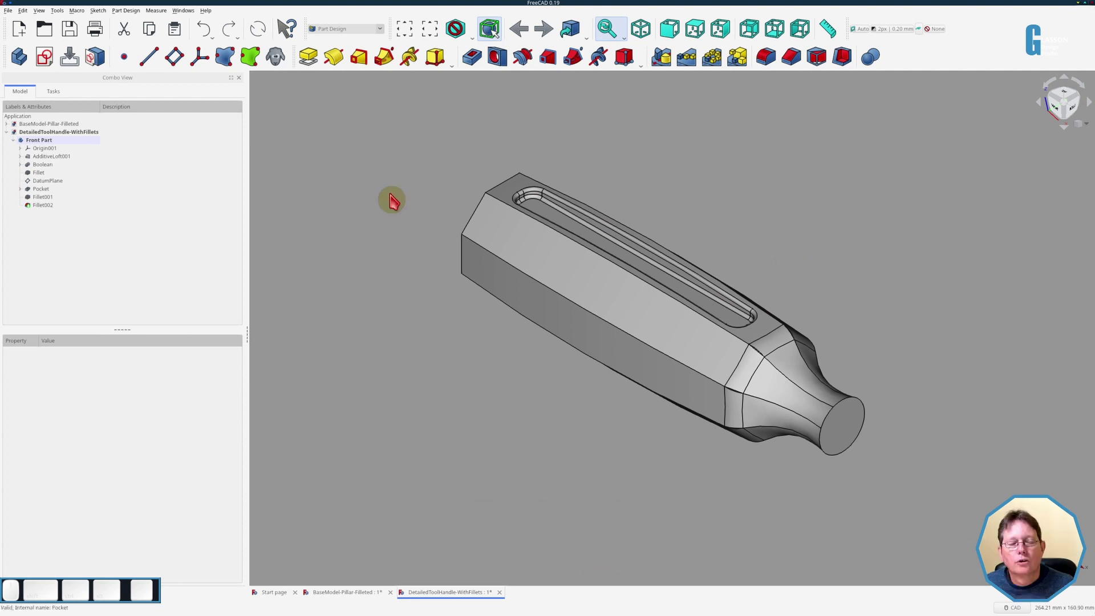
{"action": "left_click", "coordinate": [41, 189]}
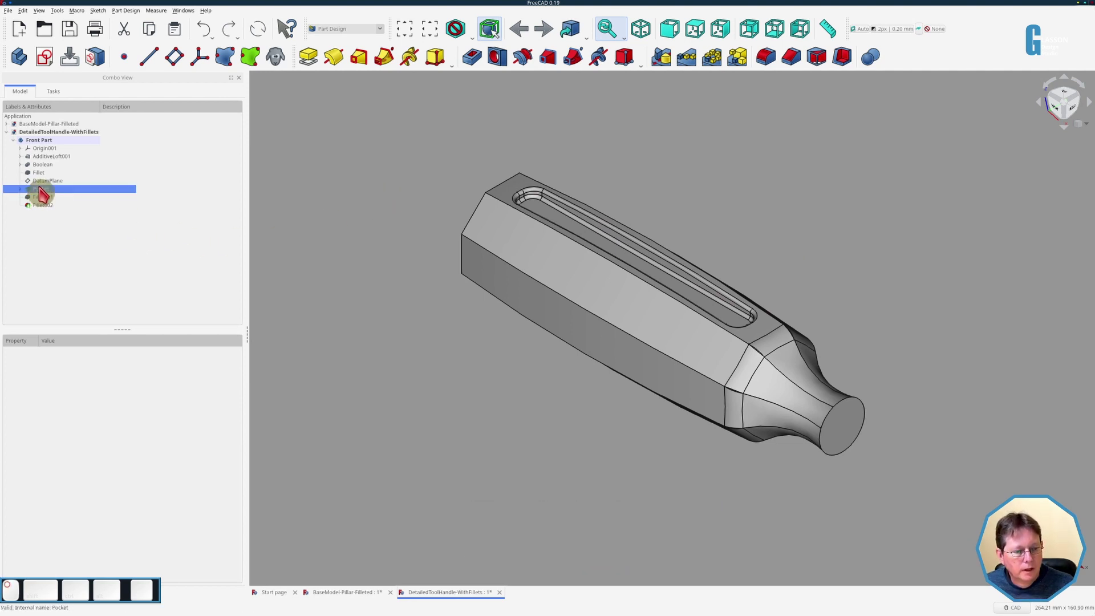
{"action": "left_click", "coordinate": [43, 197], "text": "ctrl"}
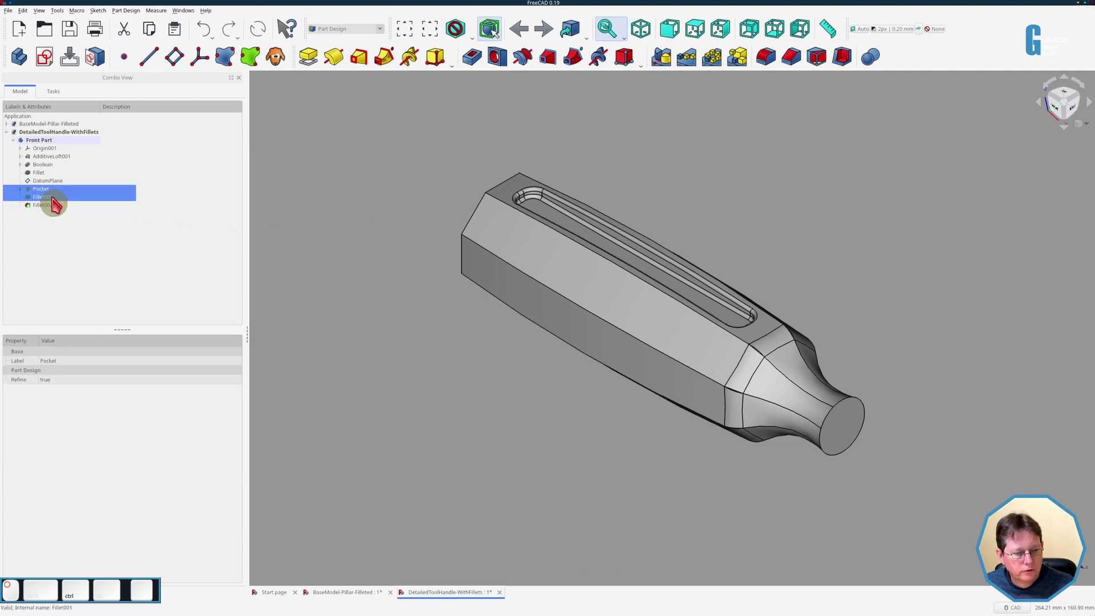
{"action": "left_click", "coordinate": [710, 59]}
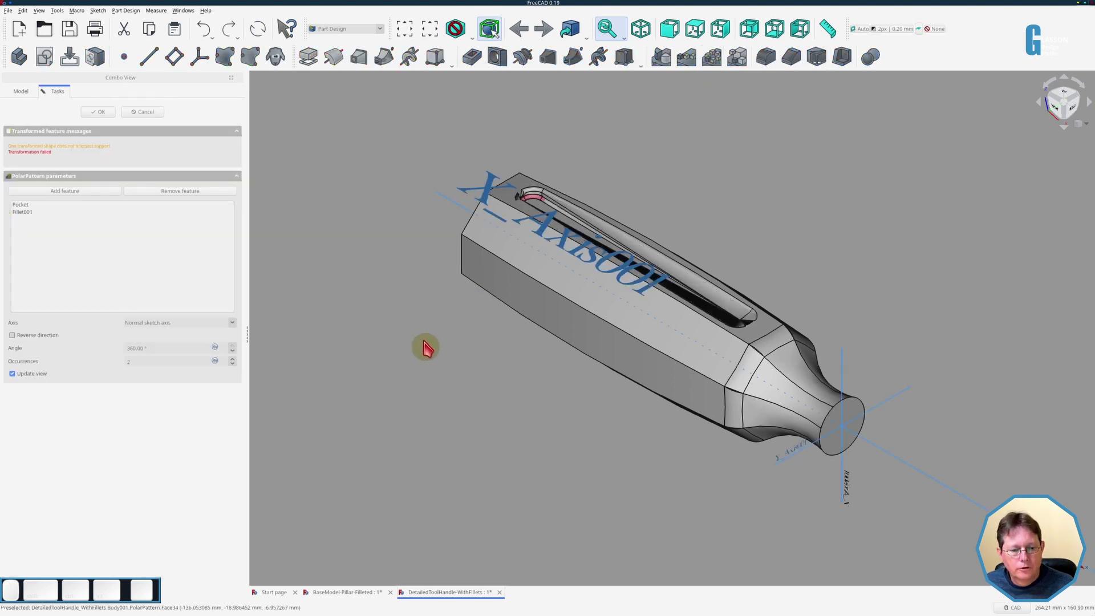
{"action": "left_click", "coordinate": [216, 323]}
{"action": "left_click", "coordinate": [219, 340]}
{"action": "key", "text": "Tab"}
{"action": "key", "text": "Tab"}
{"action": "key", "text": "Tab"}
{"action": "type", "text": "8"}
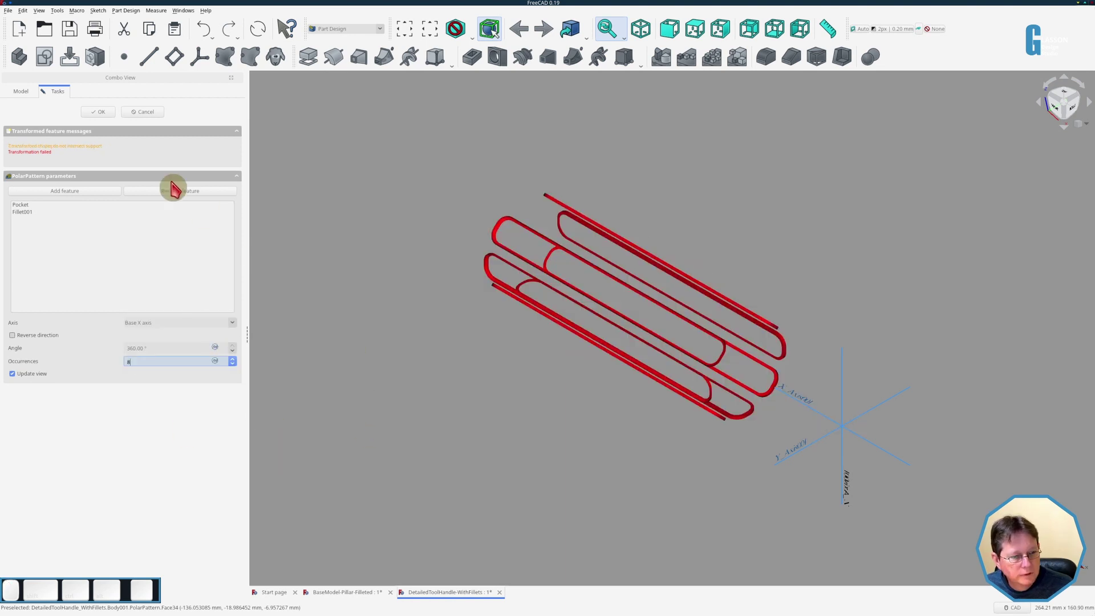
{"action": "left_click", "coordinate": [161, 115]}
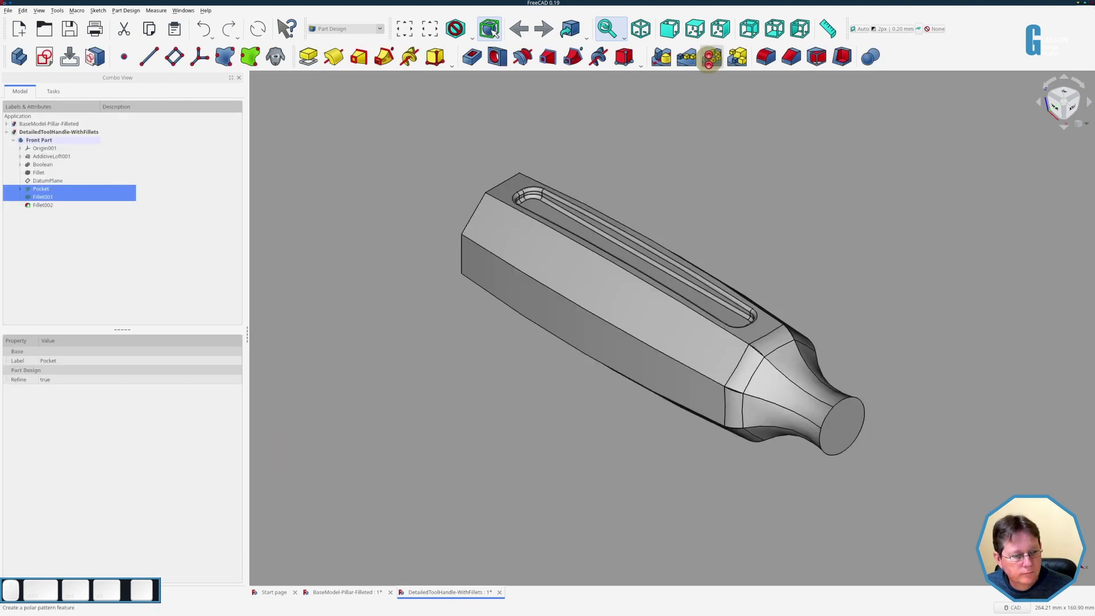
{"action": "left_click", "coordinate": [710, 57]}
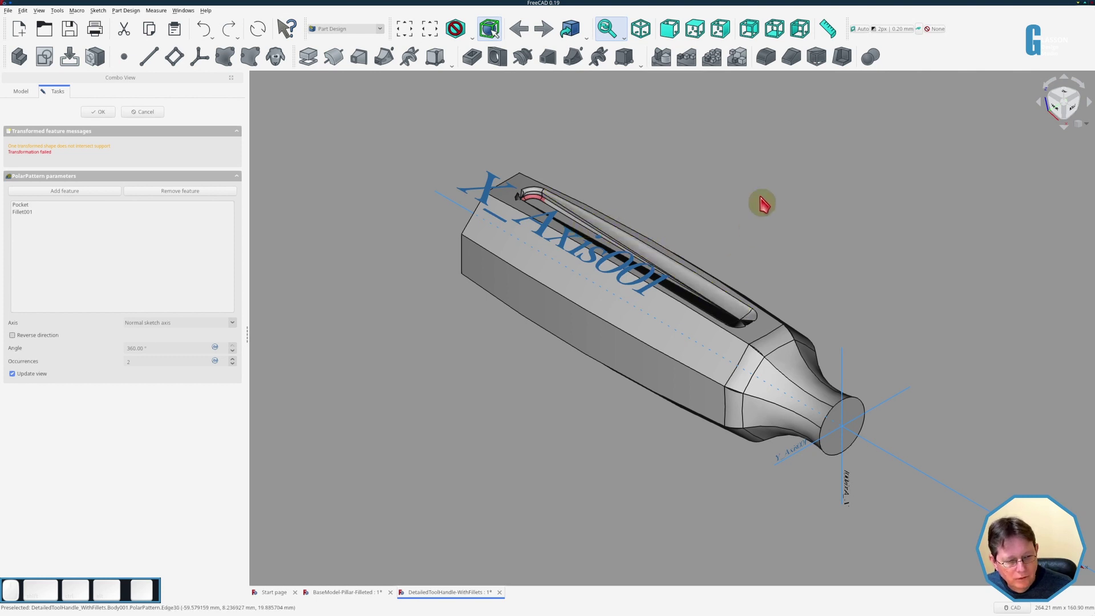
Confirm the slot polar pattern, then try patterning it with Fillet002 around base X and cancel
{"action": "left_click", "coordinate": [134, 112]}
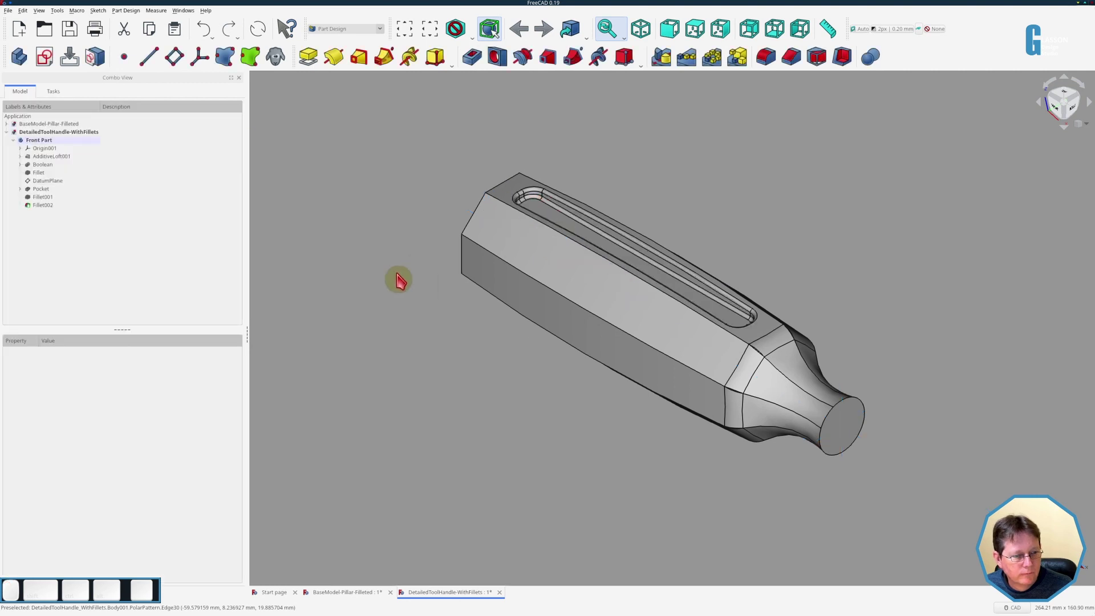
{"action": "left_click", "coordinate": [53, 205]}
{"action": "left_click", "coordinate": [53, 213], "text": "ctrl"}
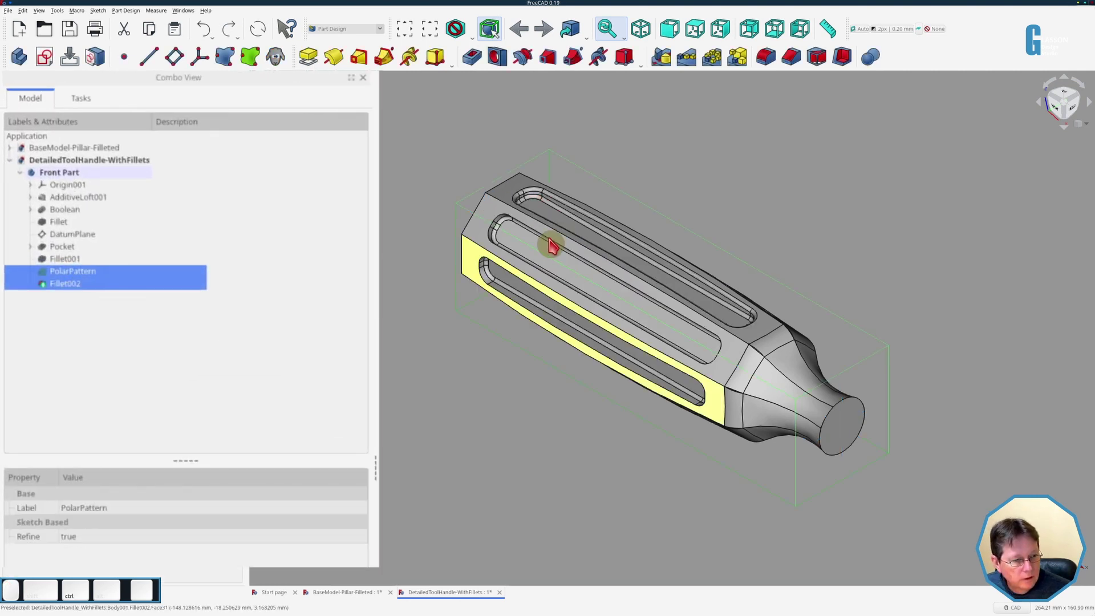
{"action": "left_click", "coordinate": [709, 60]}
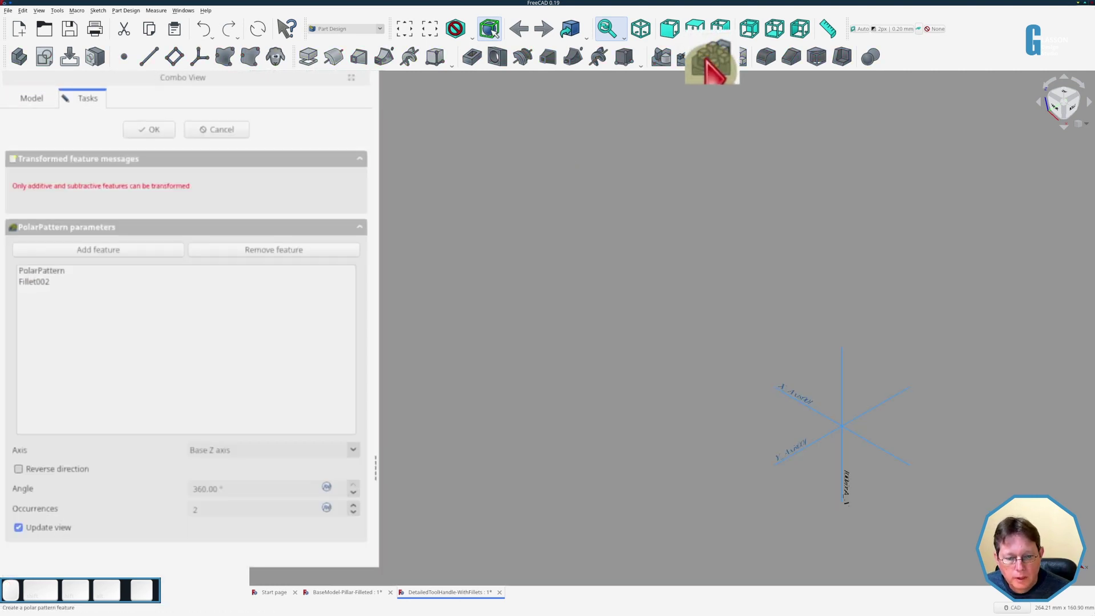
{"action": "left_click", "coordinate": [349, 450]}
{"action": "left_click", "coordinate": [297, 426]}
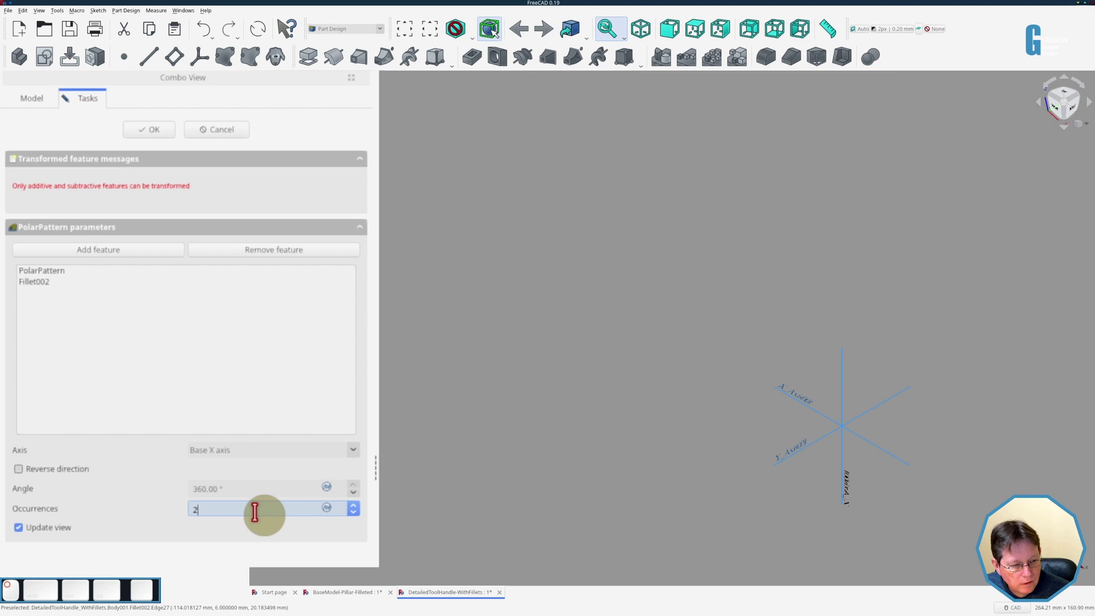
{"action": "left_click", "coordinate": [219, 137]}
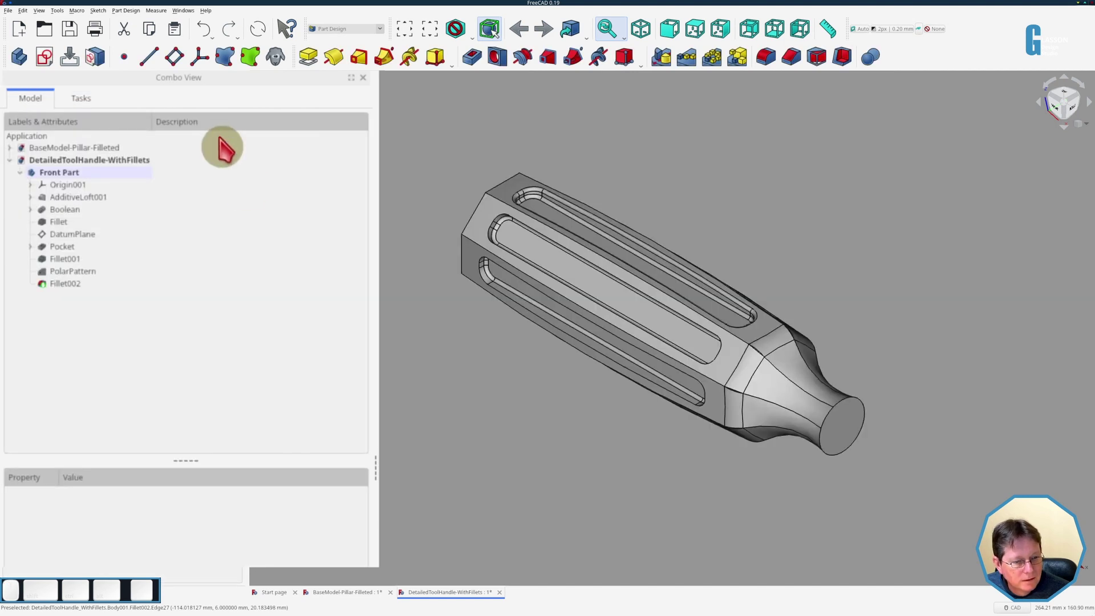
Start a polar pattern of Fillet002 alone around the base X axis
{"action": "left_click", "coordinate": [64, 285]}
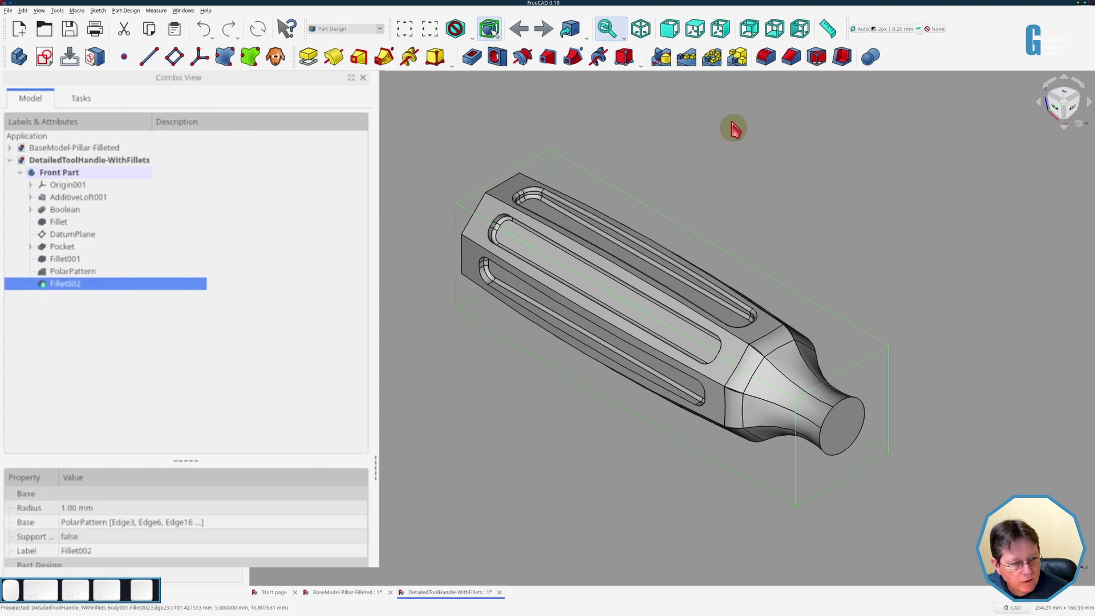
{"action": "left_click", "coordinate": [712, 57]}
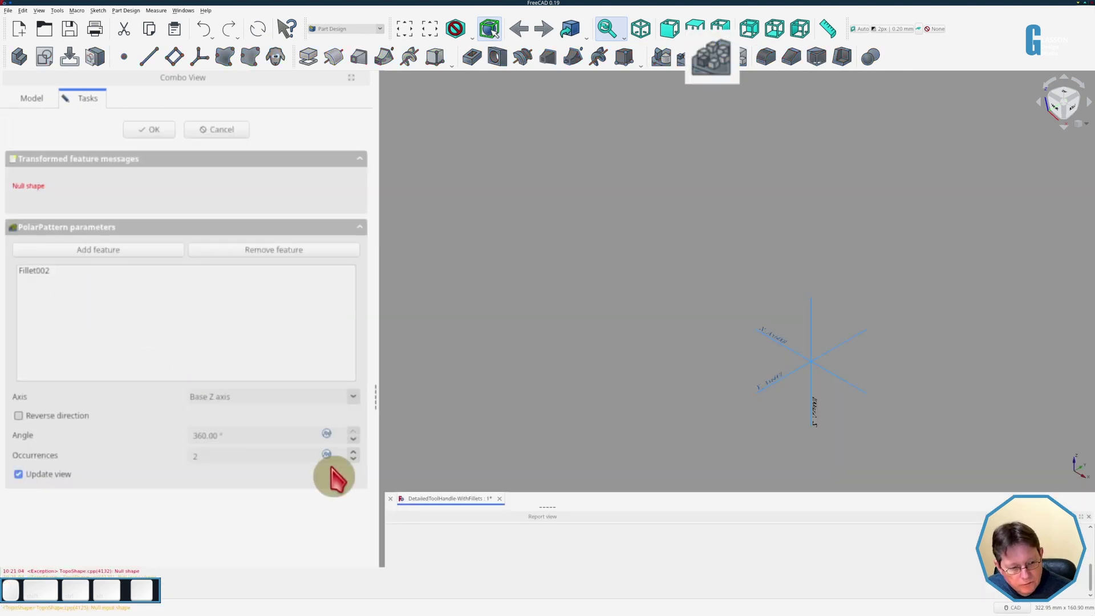
{"action": "left_click", "coordinate": [274, 400]}
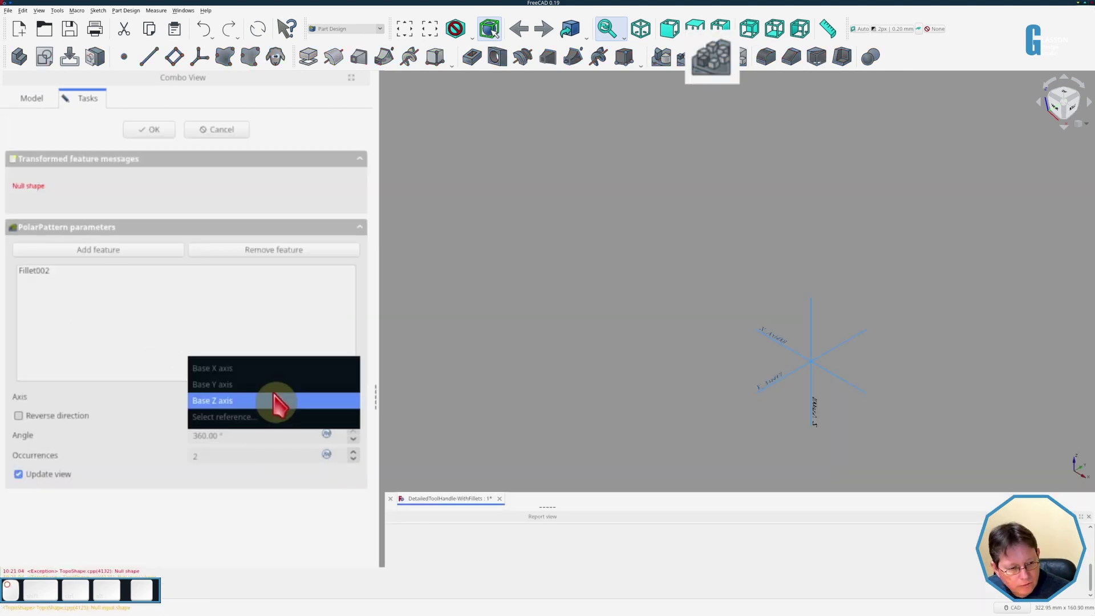
{"action": "left_click", "coordinate": [276, 372]}
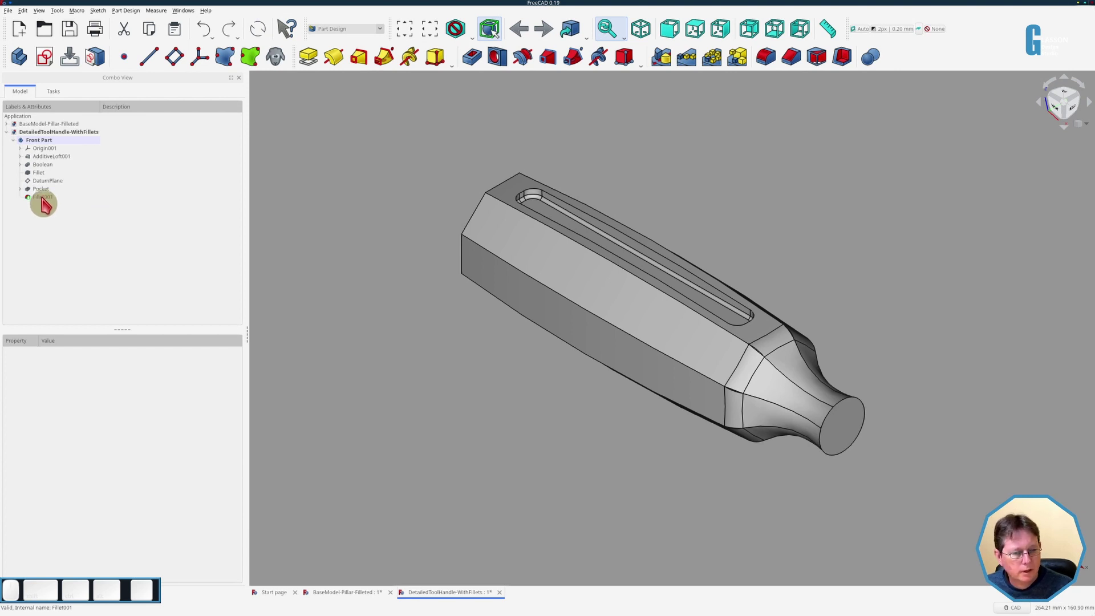
Start a polar pattern of Pocket and Fillet001 and bring up its Axis choices
{"action": "double_click", "coordinate": [44, 199]}
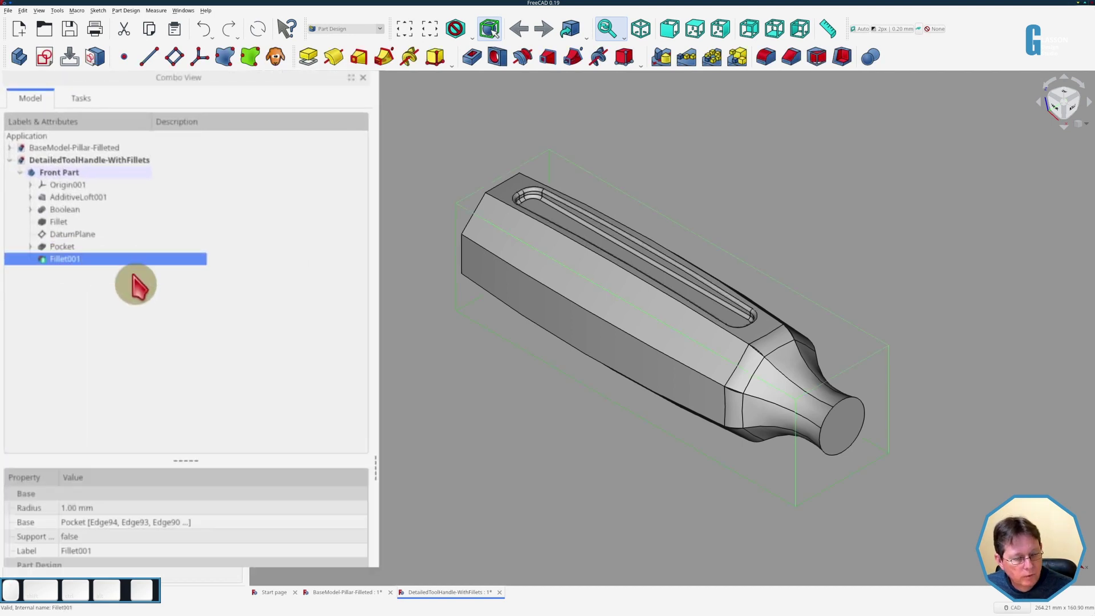
{"action": "left_click", "coordinate": [65, 258], "text": "ctrl"}
{"action": "left_click", "coordinate": [63, 246], "text": "ctrl"}
{"action": "left_click", "coordinate": [71, 260], "text": "ctrl"}
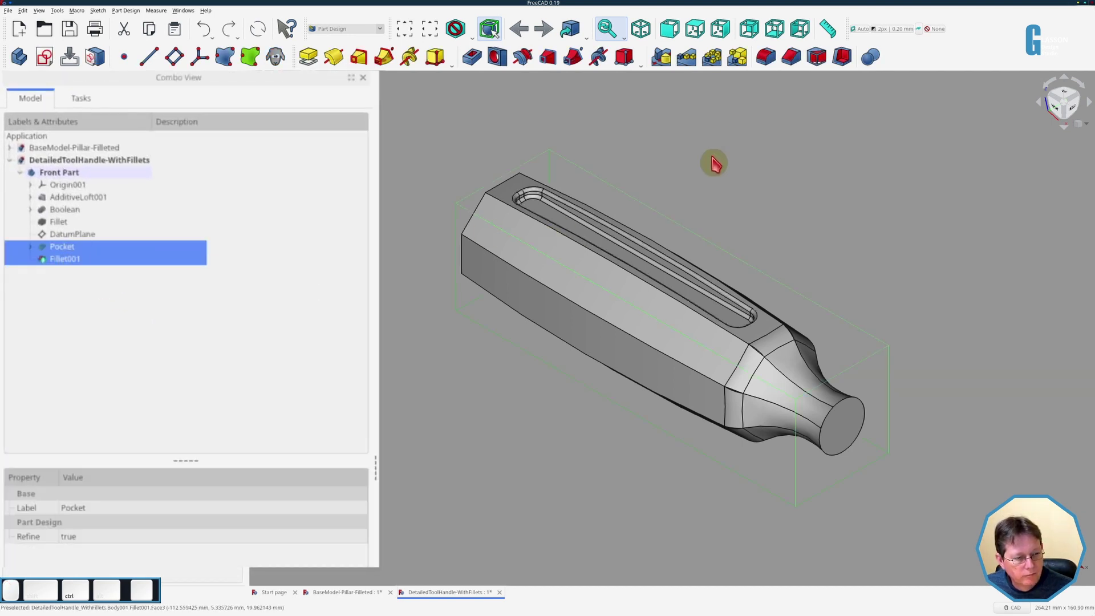
{"action": "left_click", "coordinate": [712, 74]}
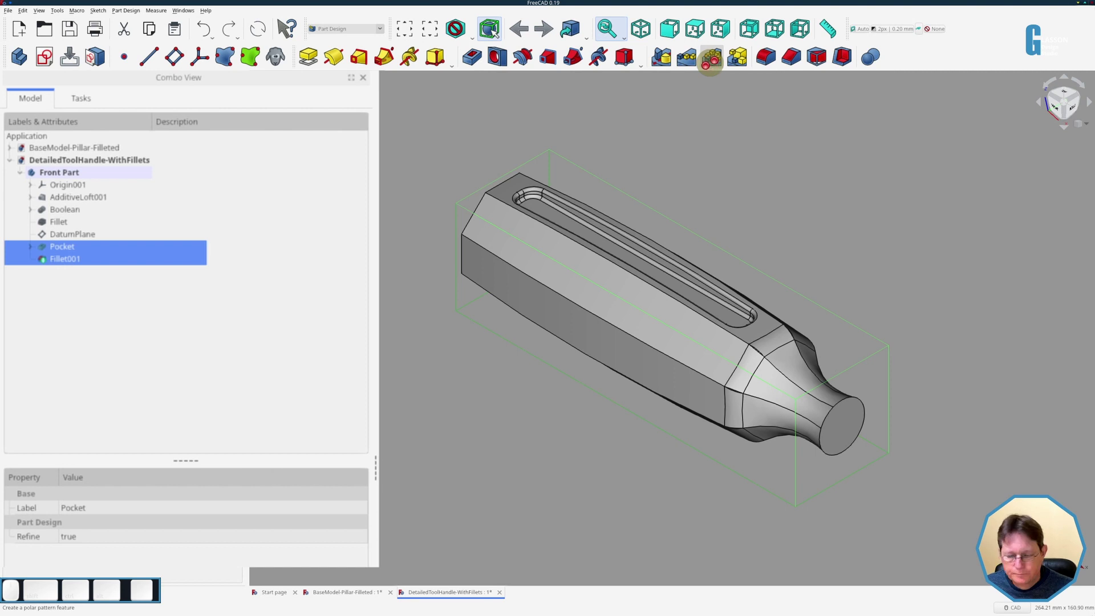
{"action": "left_click", "coordinate": [350, 454]}
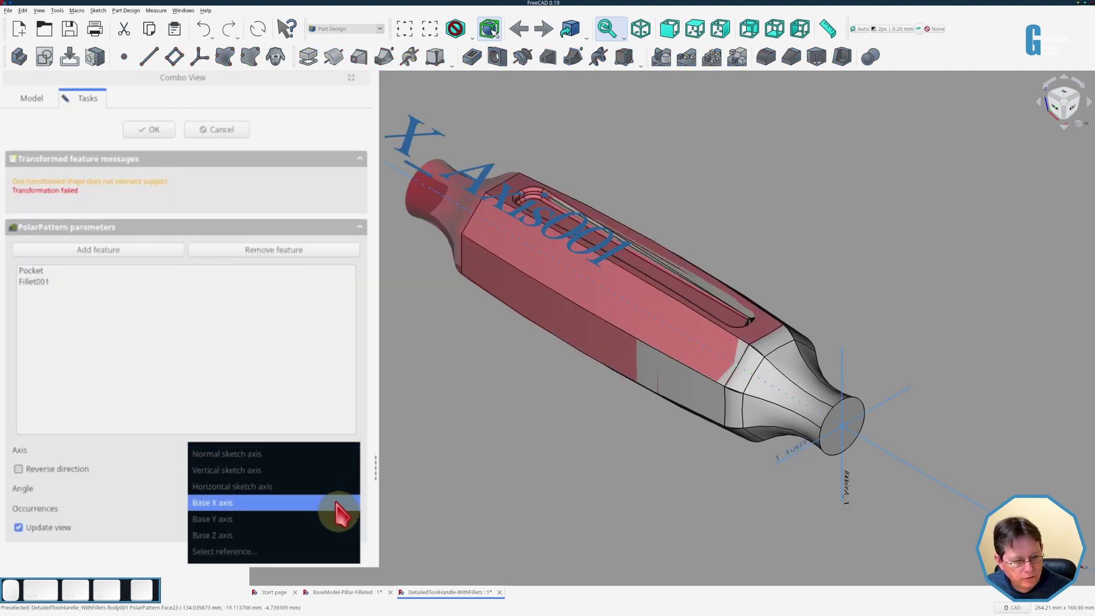
Set the polar pattern axis to Base X axis and the occurrences to 8
{"action": "left_click", "coordinate": [341, 509]}
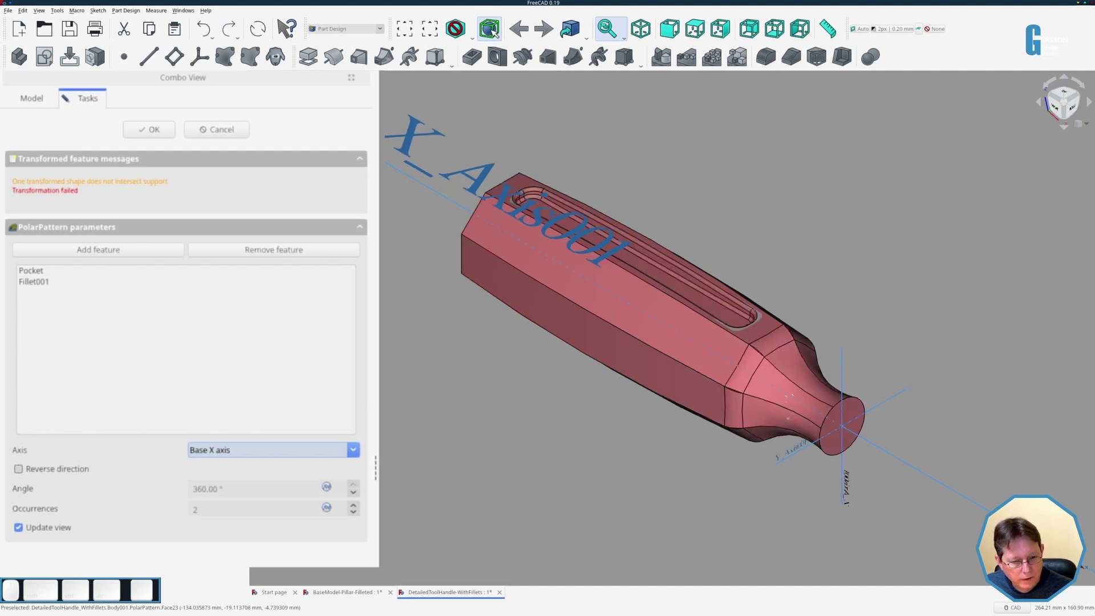
{"action": "left_click", "coordinate": [227, 510]}
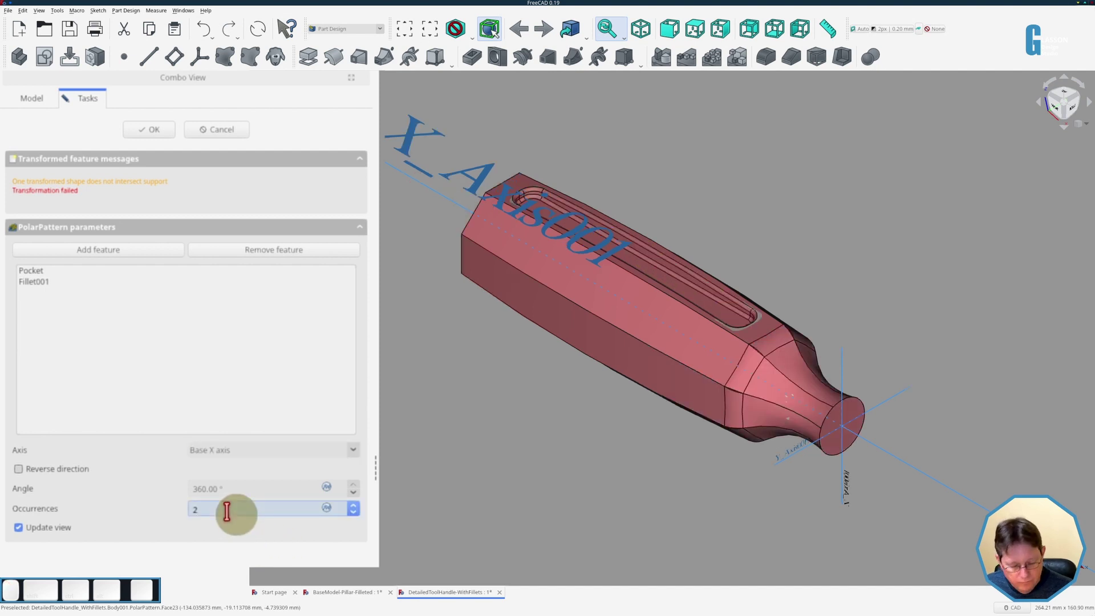
{"action": "key", "text": "BackSpace"}
{"action": "type", "text": "8"}
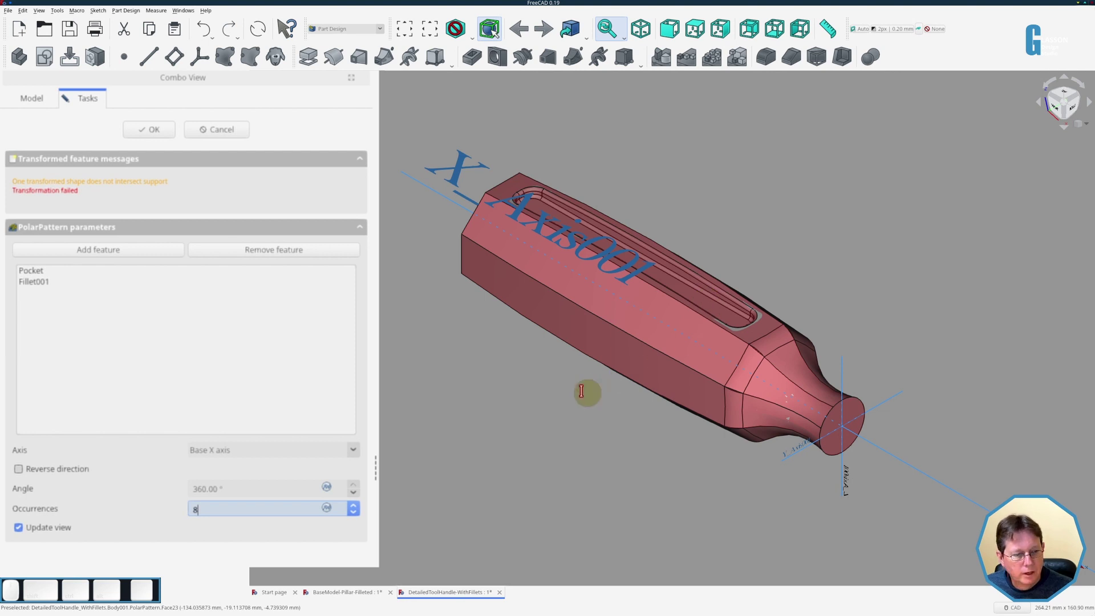
{"action": "key", "text": "Return"}
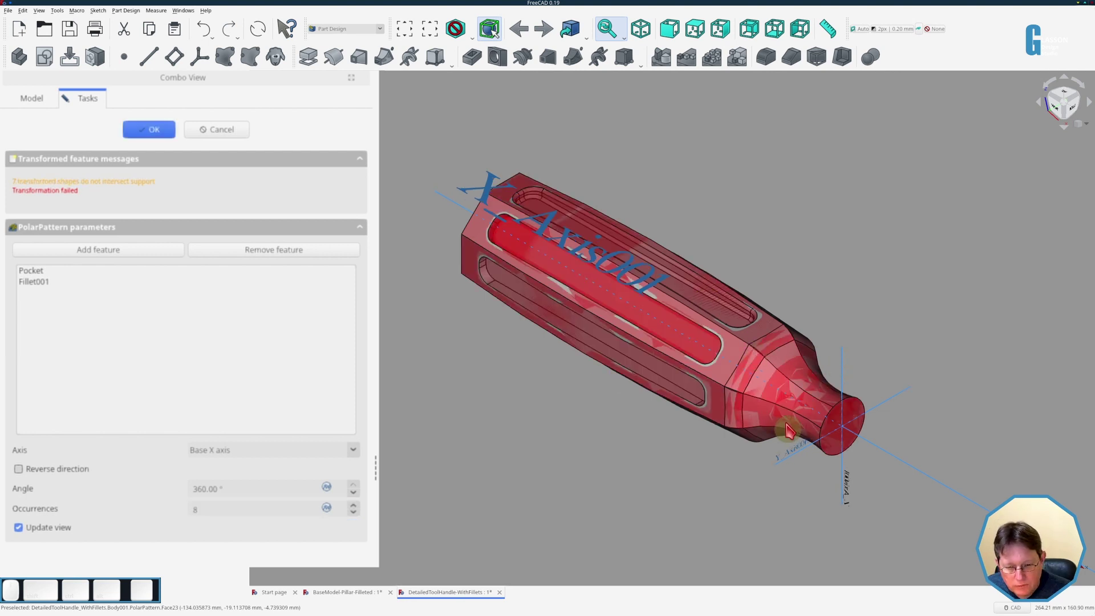